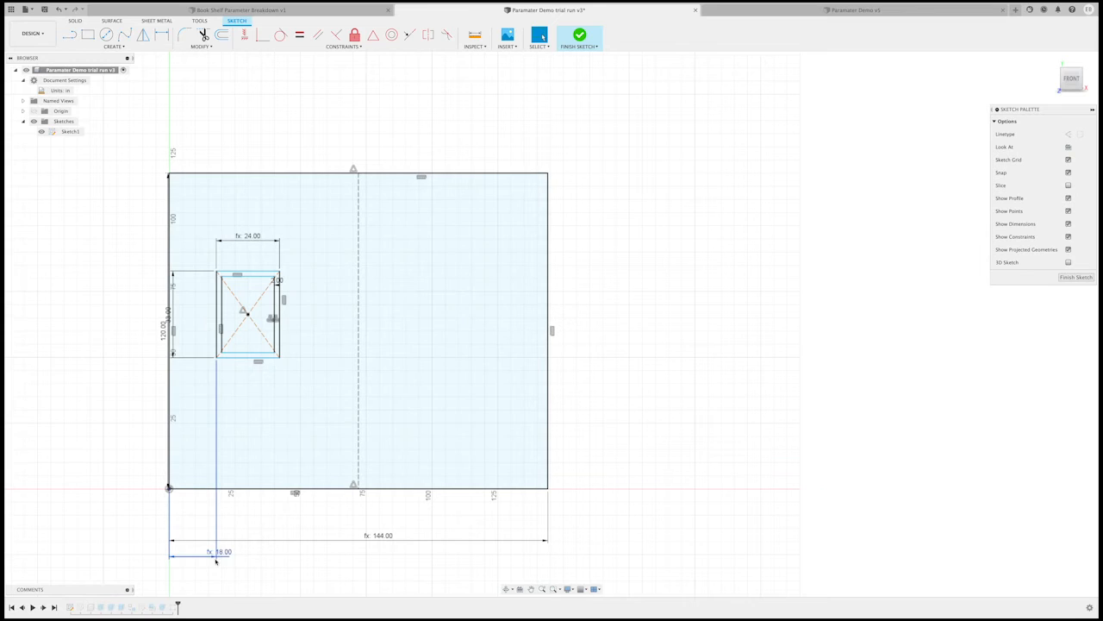
Move the picture's left offset dimension closer to the wall's lower edge, open its expression and finish the sketch
{"action": "left_click_drag", "start_coordinate": [217, 556], "coordinate": [205, 523]}
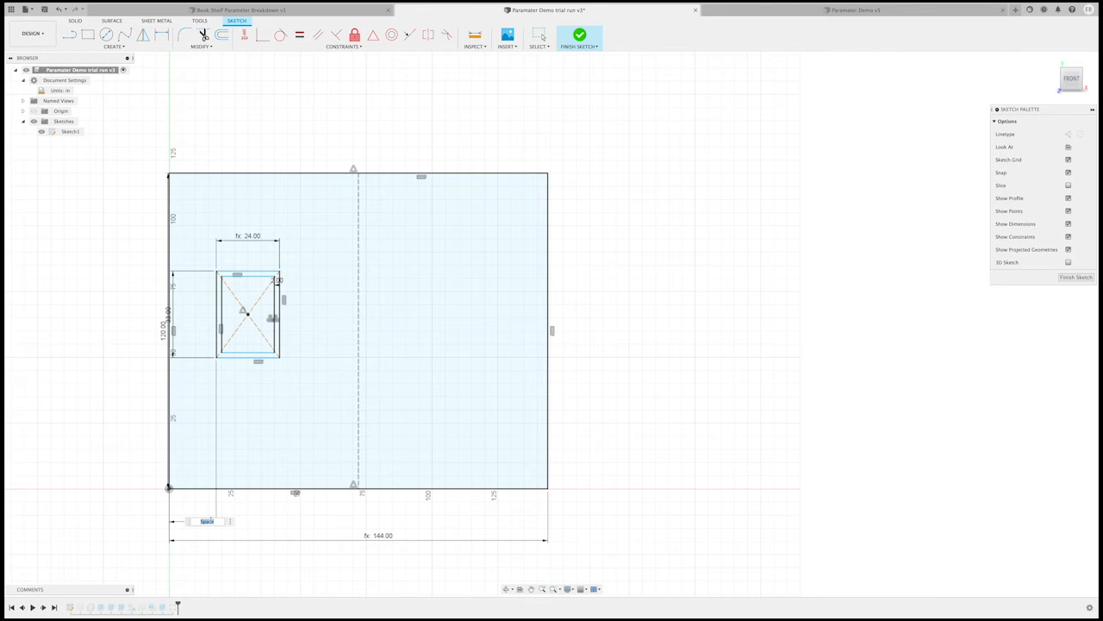
{"action": "double_click", "coordinate": [205, 518]}
{"action": "left_click", "coordinate": [1090, 278]}
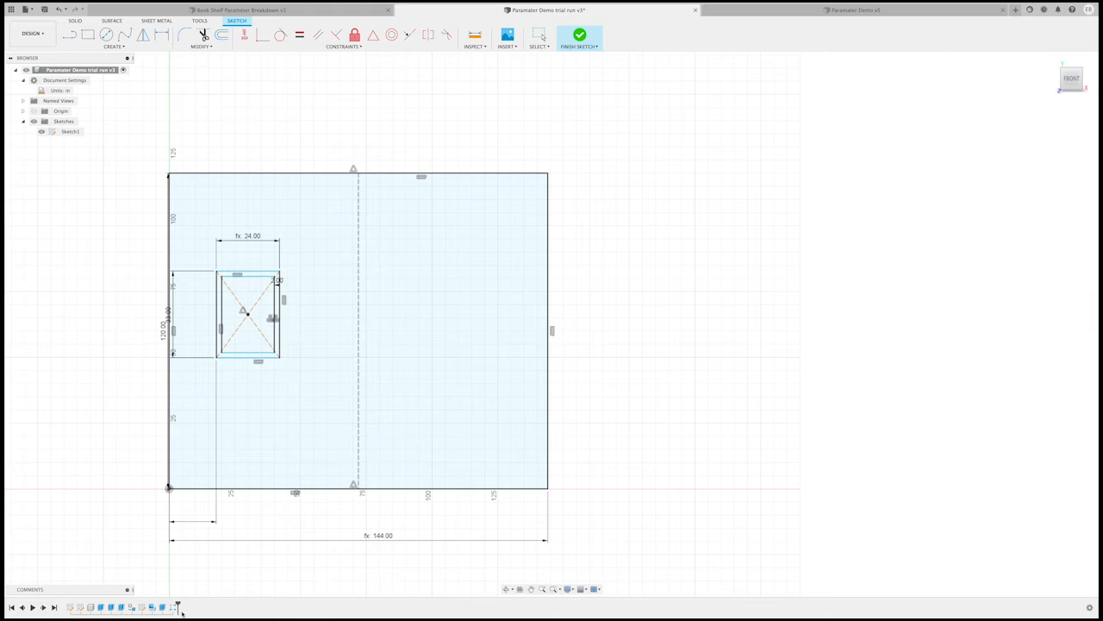
Examine the picture pattern's distance in its feature settings and under R-Pattern3 in the model parameters
{"action": "double_click", "coordinate": [175, 608]}
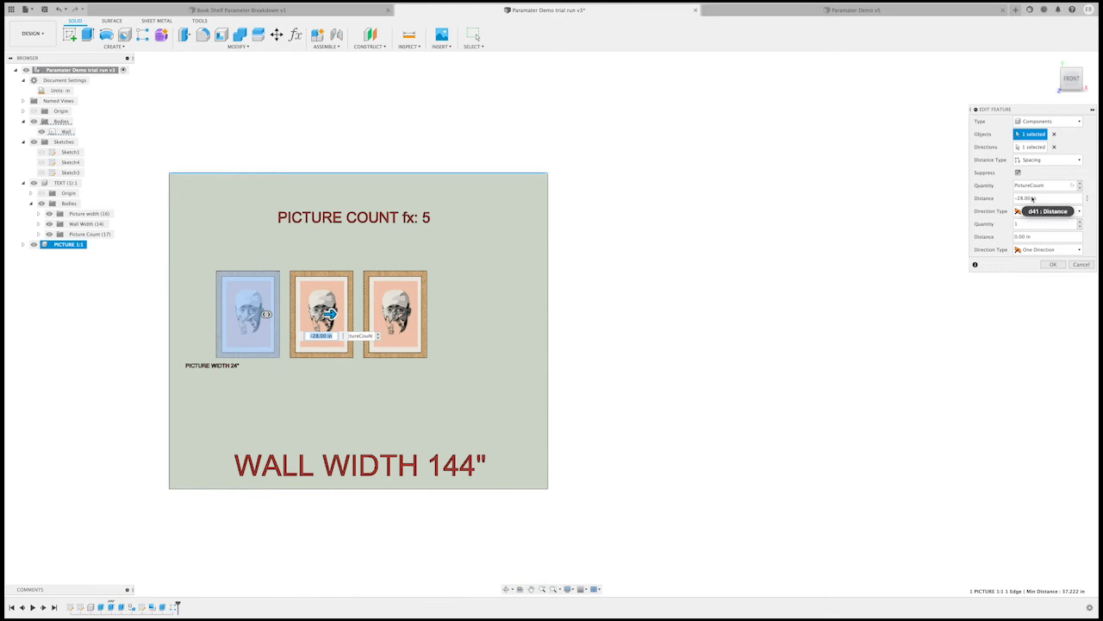
{"action": "left_click", "coordinate": [1053, 264]}
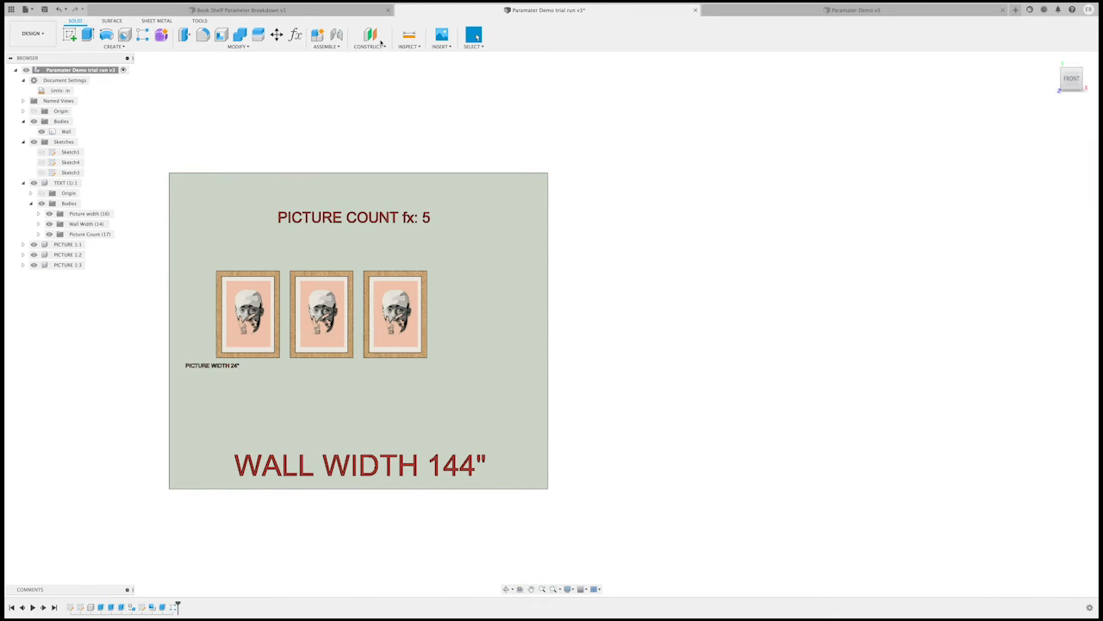
{"action": "left_click", "coordinate": [295, 34]}
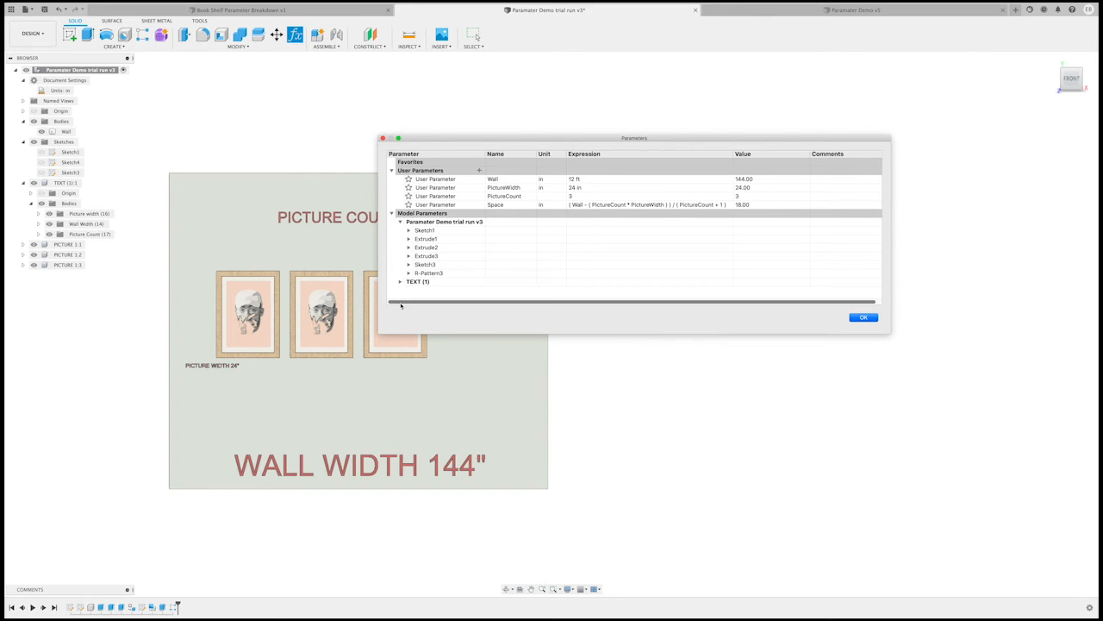
{"action": "left_click", "coordinate": [393, 213]}
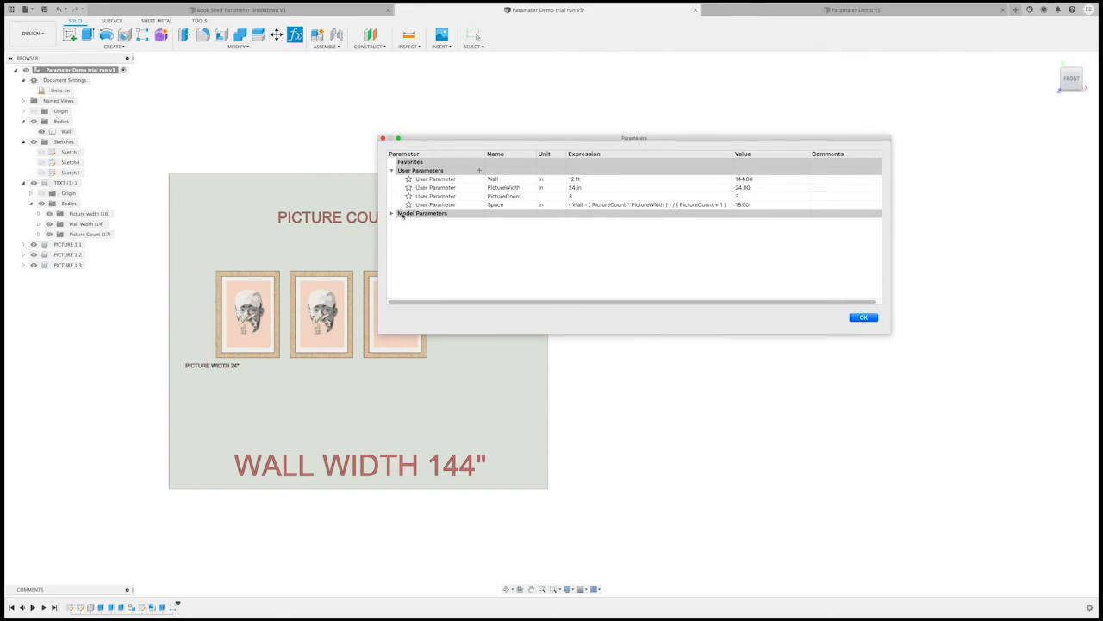
{"action": "left_click", "coordinate": [392, 214]}
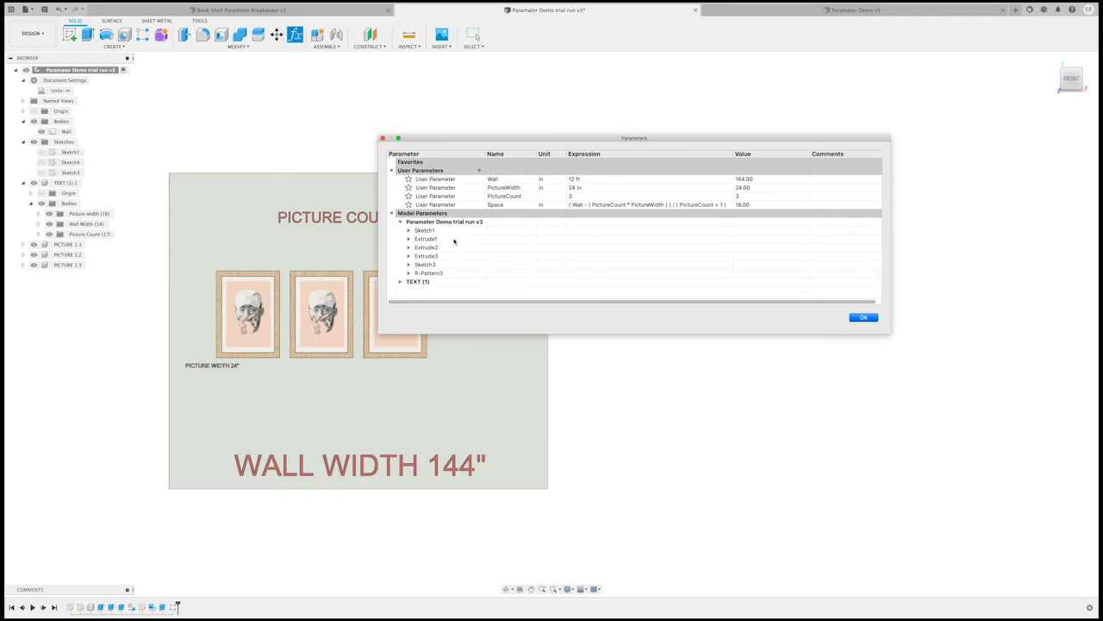
{"action": "left_click", "coordinate": [409, 273]}
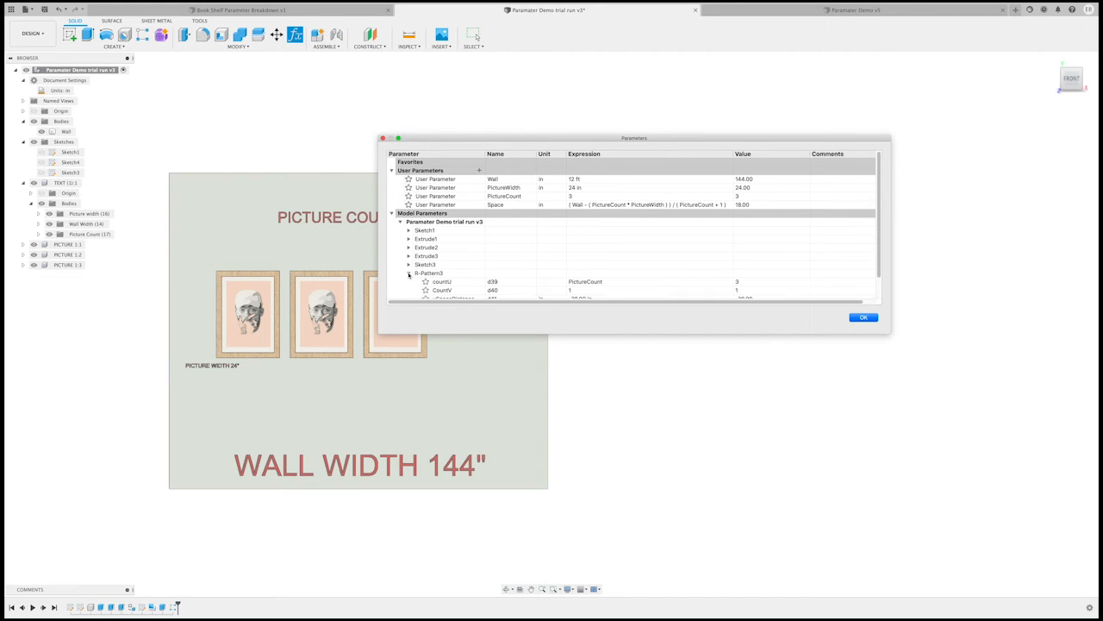
{"action": "scroll", "coordinate": [543, 252], "scroll_direction": "down", "scroll_amount": 1}
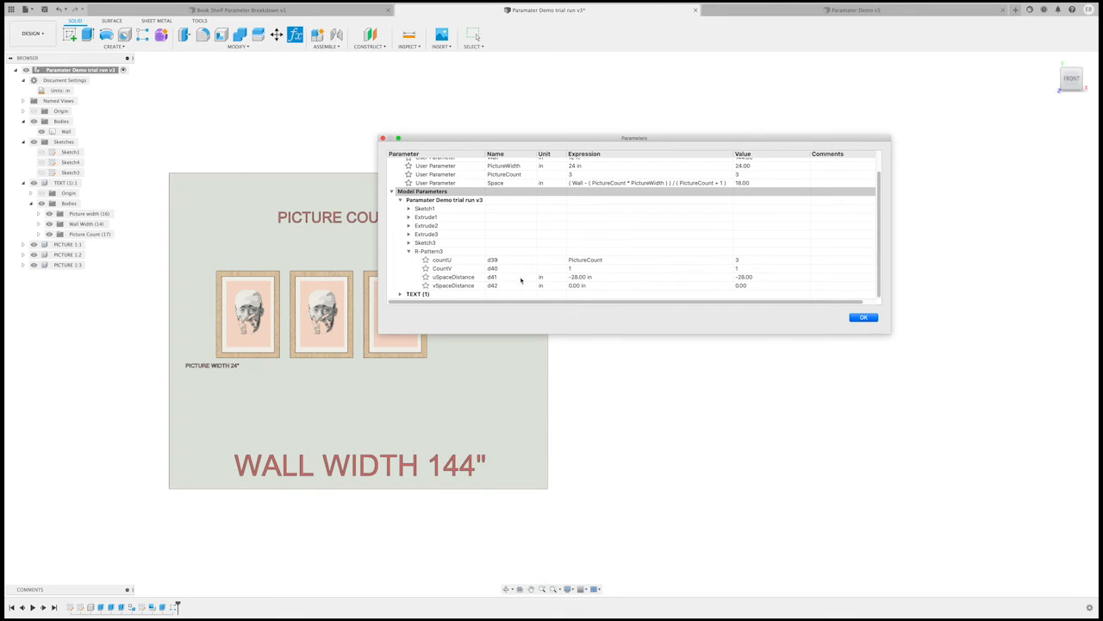
Try to clear the uSpaceDistance expression of R-Pattern3 in the parameters
{"action": "left_click", "coordinate": [584, 278]}
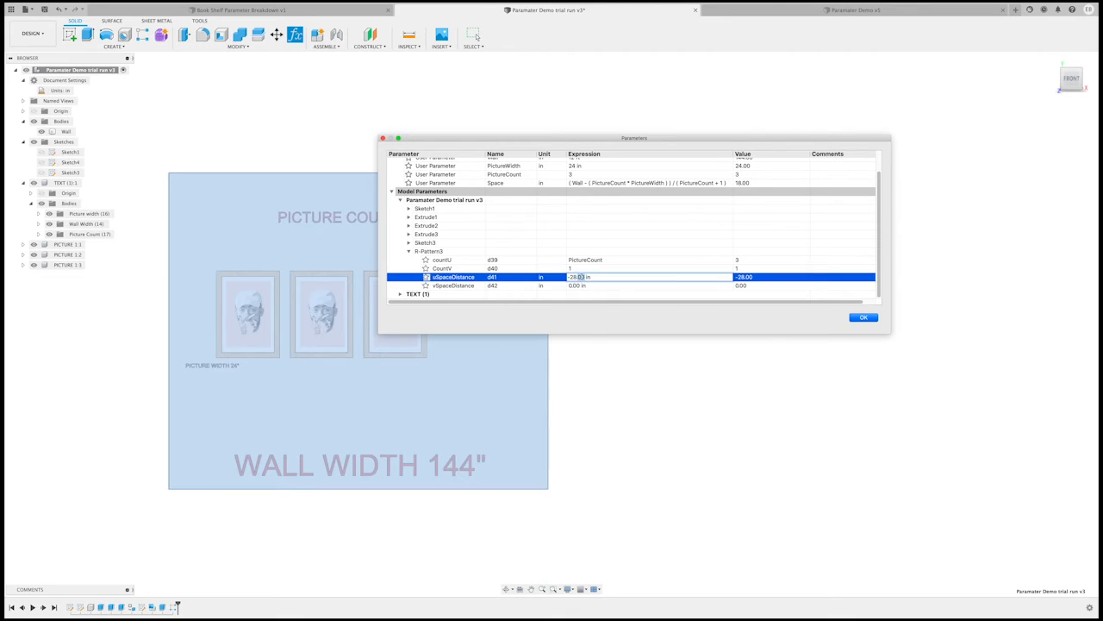
{"action": "triple_click", "coordinate": [577, 276]}
{"action": "key", "text": "BackSpace"}
{"action": "key", "text": "Return"}
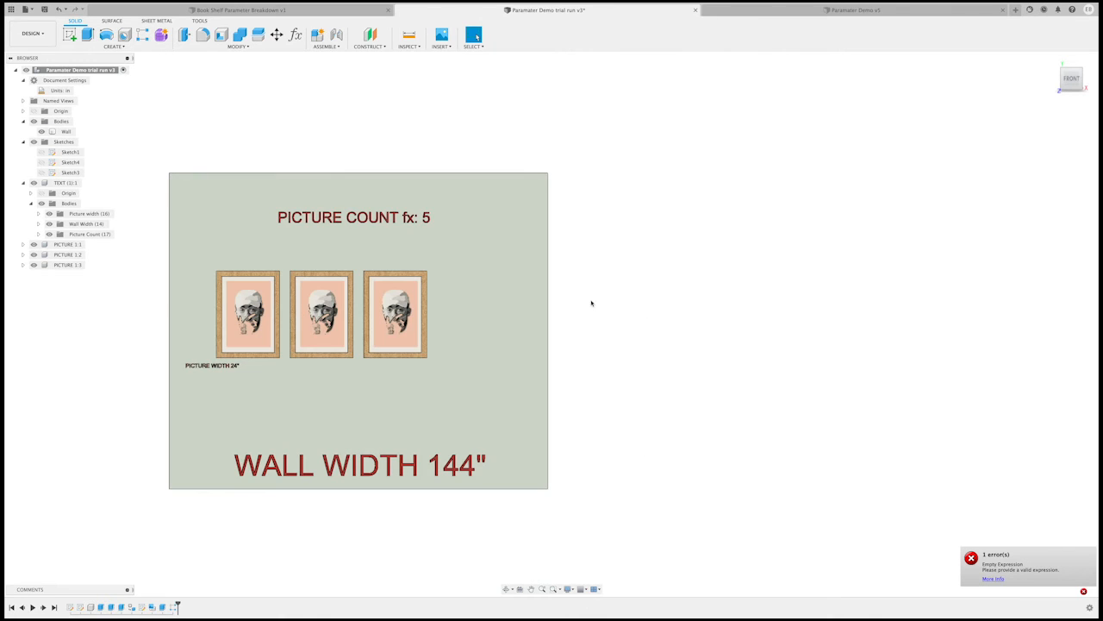
{"action": "left_click", "coordinate": [315, 389]}
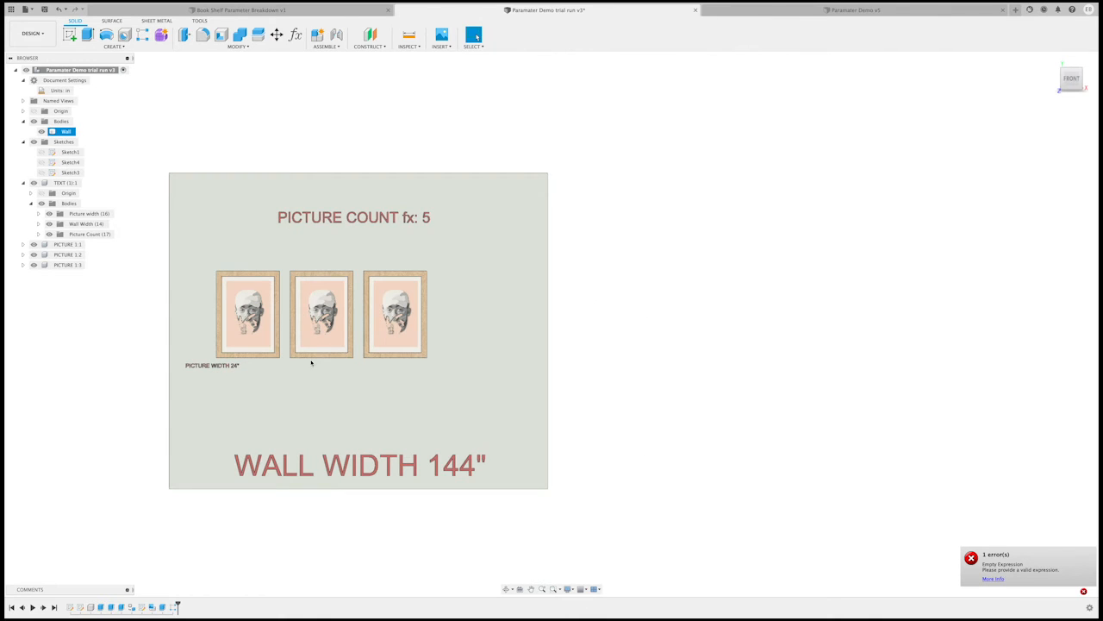
{"action": "key", "text": "Escape"}
Open the picture pattern for editing, try the Extent distance type and return it to Spacing
{"action": "double_click", "coordinate": [172, 607]}
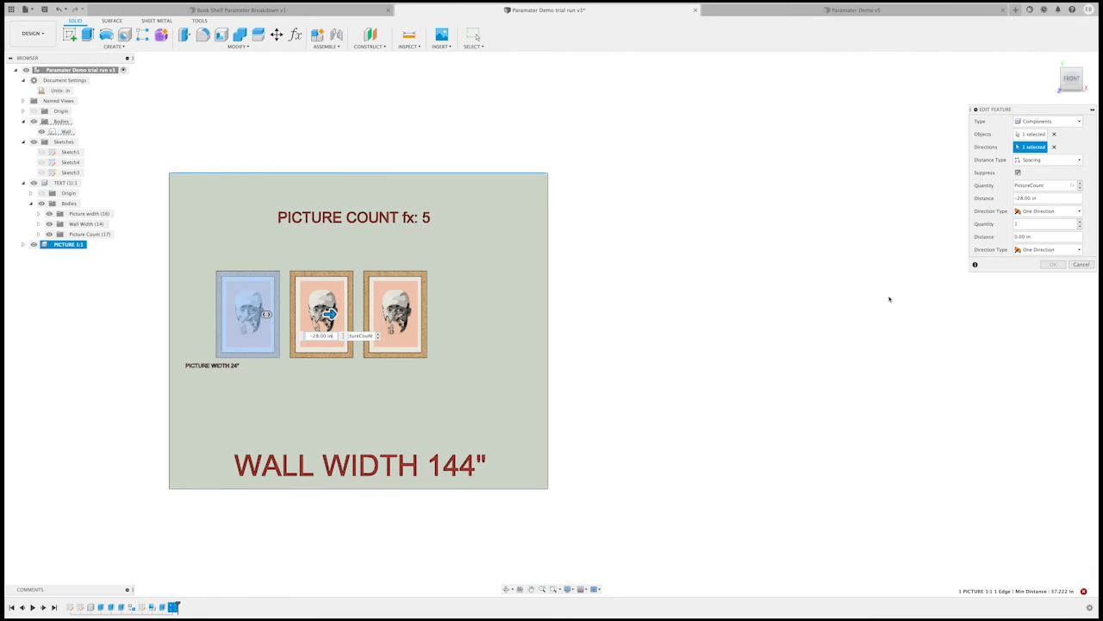
{"action": "left_click", "coordinate": [1048, 159]}
{"action": "left_click", "coordinate": [1044, 170]}
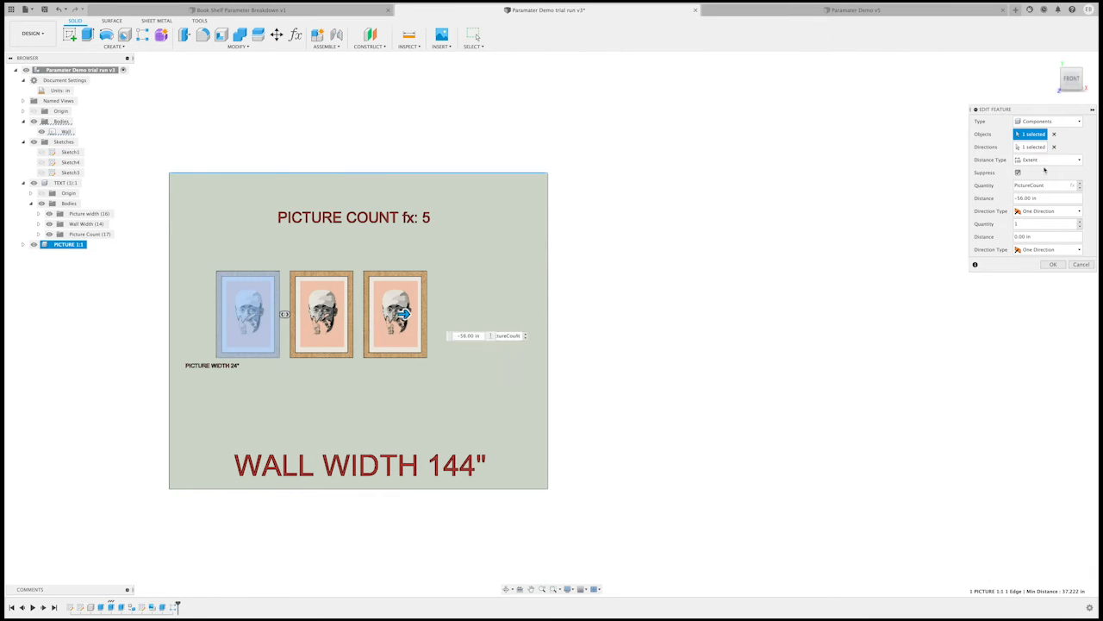
{"action": "left_click", "coordinate": [1030, 160]}
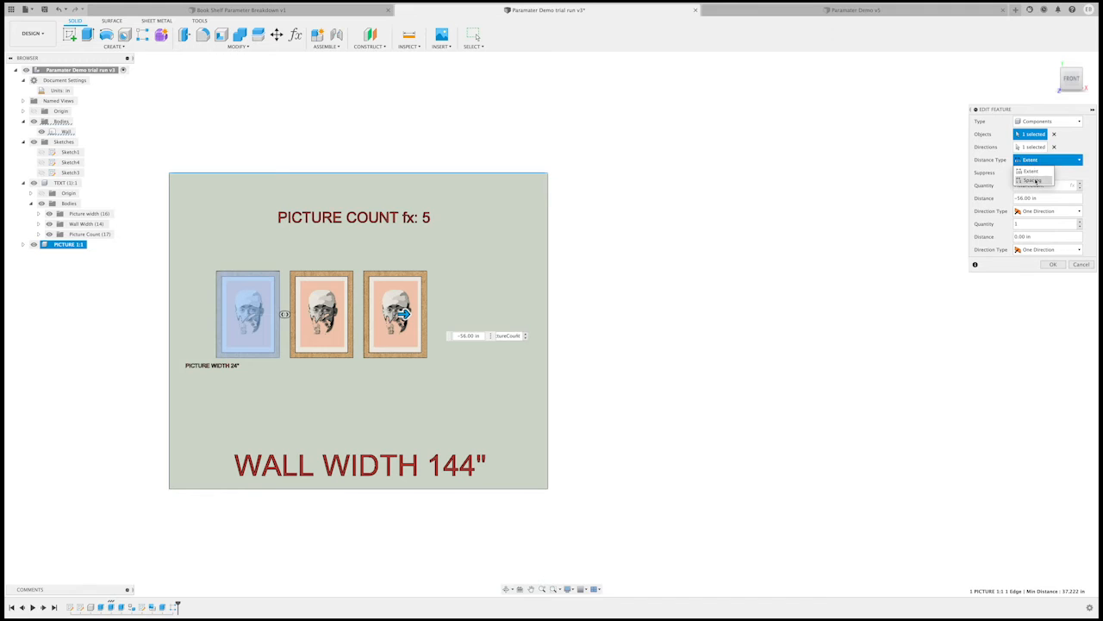
{"action": "left_click", "coordinate": [1039, 179]}
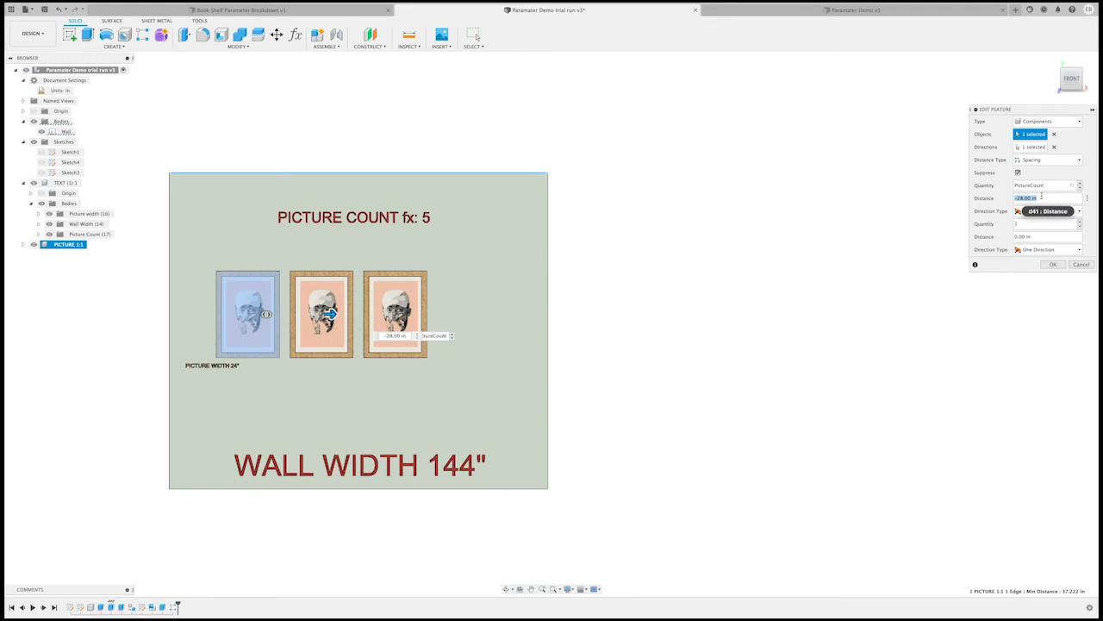
Set the picture pattern's distance to the expression -Space-PictureWidth and apply the feature edit
{"action": "double_click", "coordinate": [1041, 197]}
{"action": "left_click_drag", "start_coordinate": [1041, 196], "coordinate": [1000, 200]}
{"action": "type", "text": "-"}
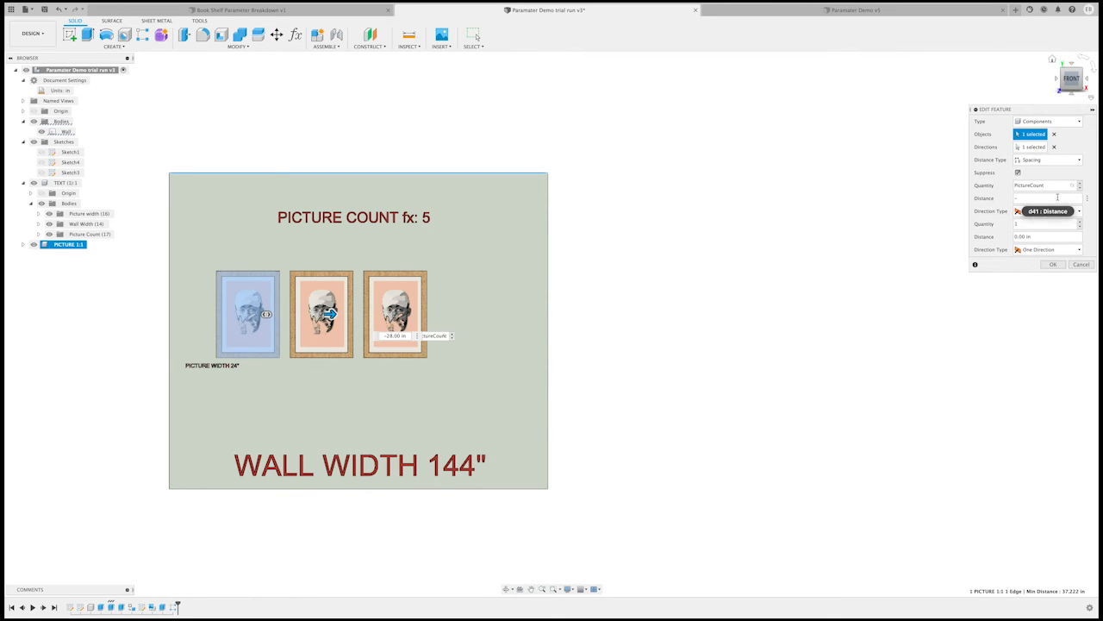
{"action": "type", "text": "SPAC"}
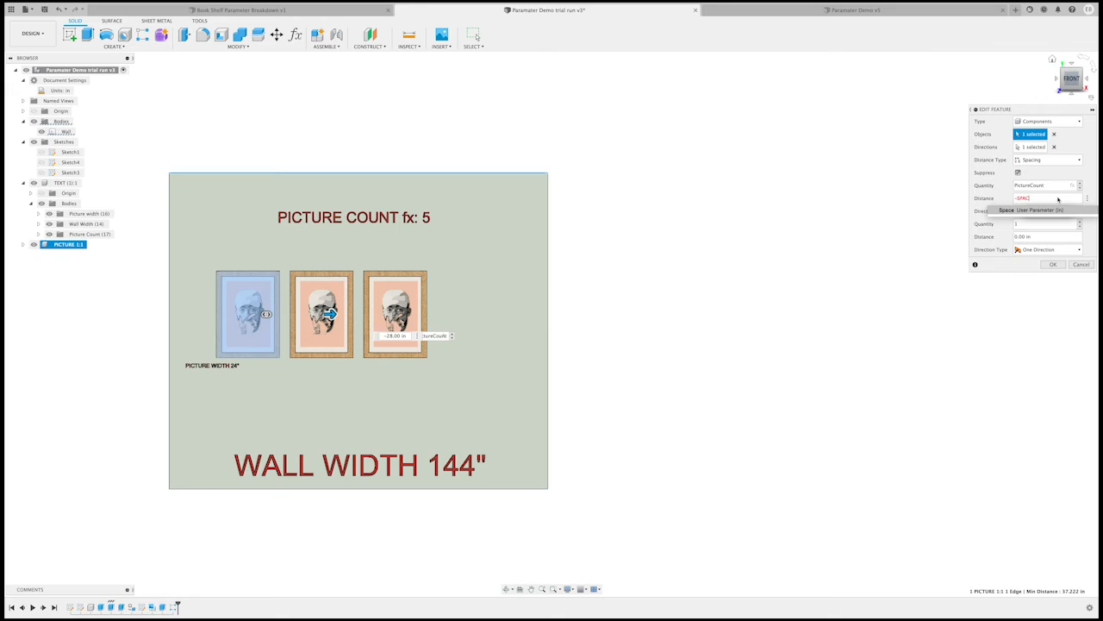
{"action": "type", "text": "E"}
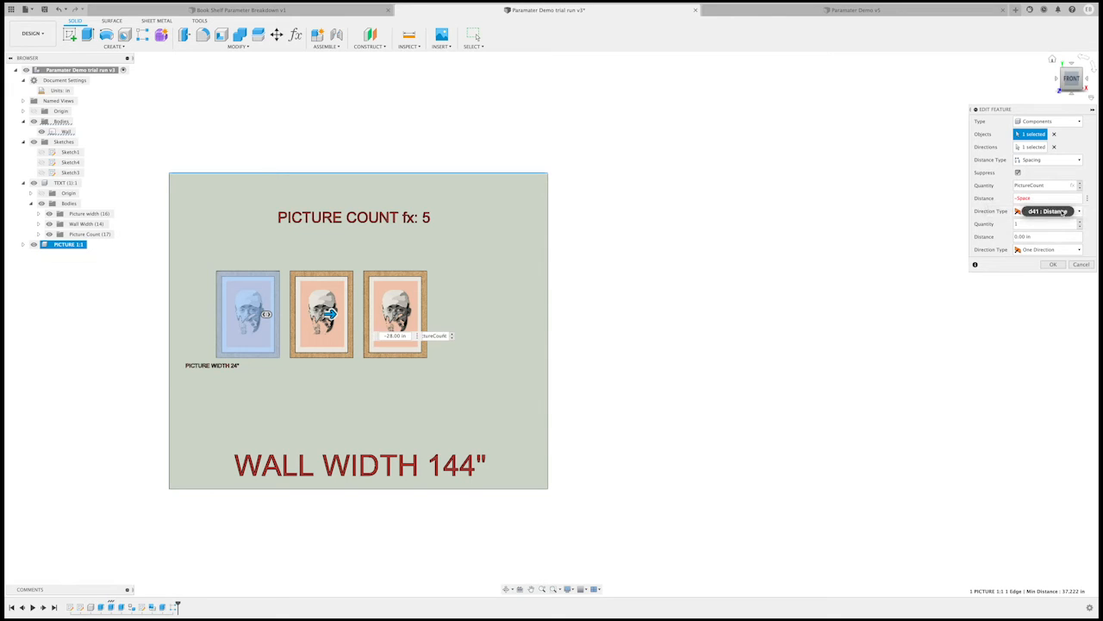
{"action": "left_click", "coordinate": [1035, 210]}
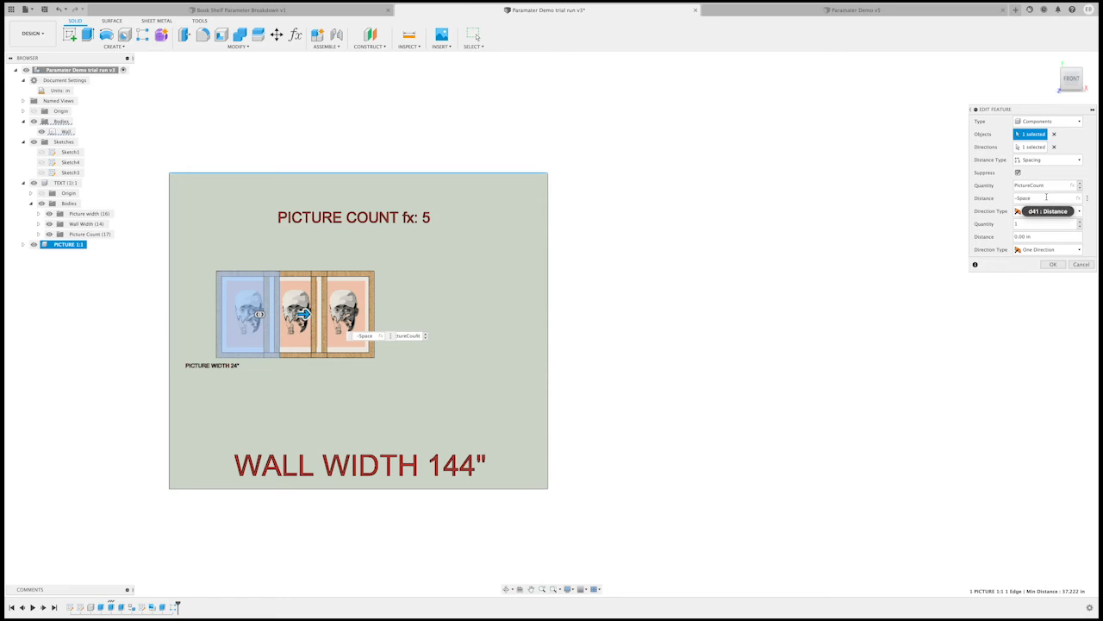
{"action": "type", "text": "-PI"}
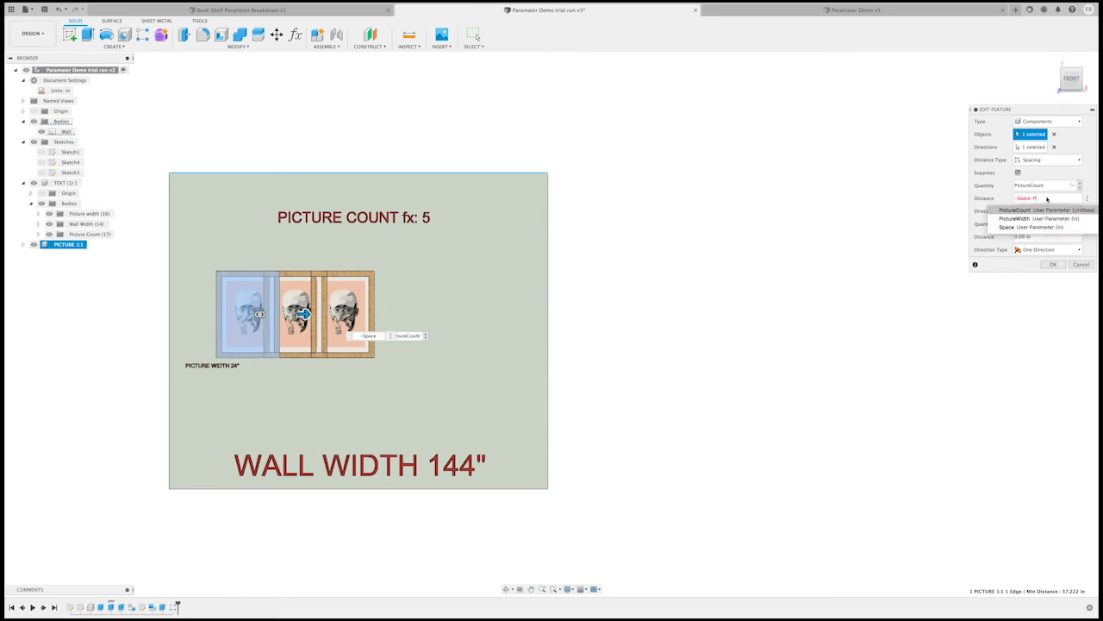
{"action": "left_click", "coordinate": [1070, 219]}
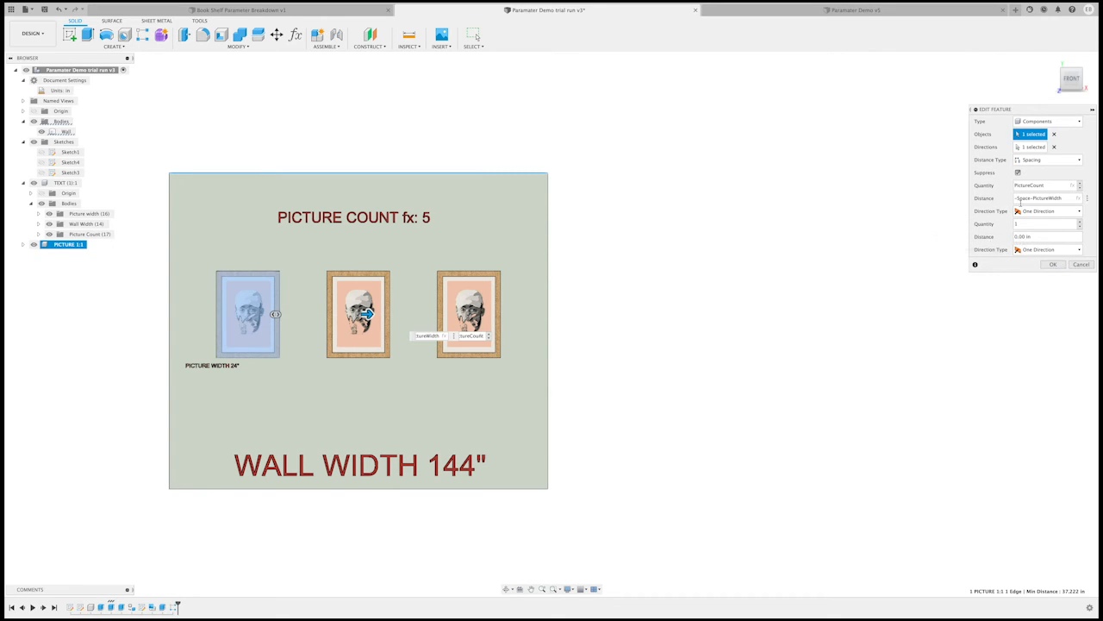
{"action": "left_click", "coordinate": [1052, 263]}
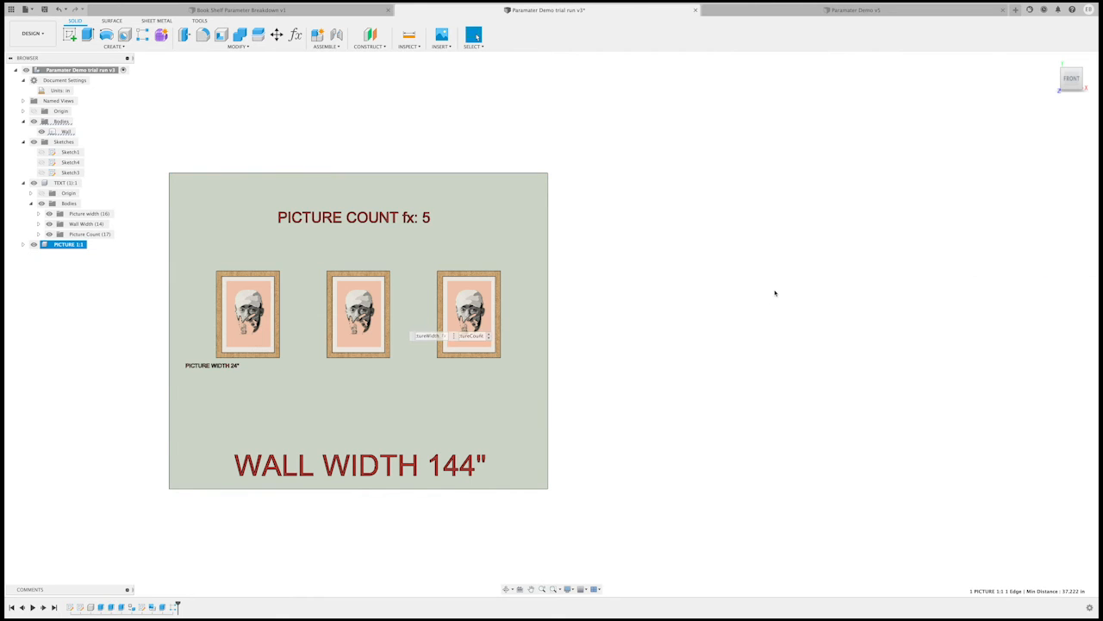
Set the PictureCount user parameter to 5 and apply it to the model
{"action": "left_click", "coordinate": [294, 34]}
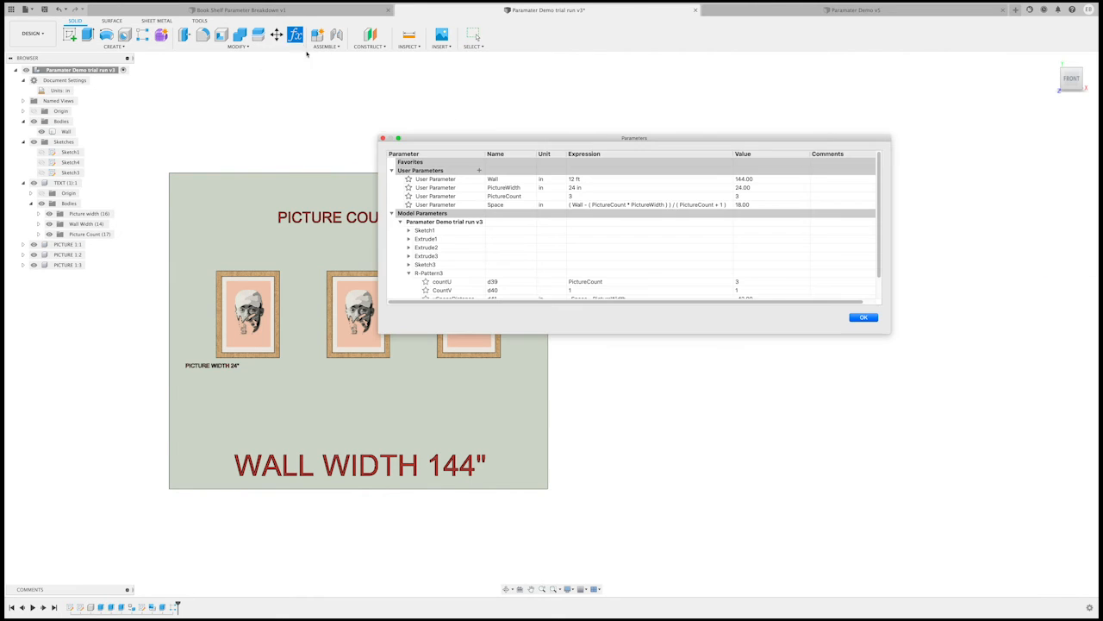
{"action": "left_click", "coordinate": [568, 196]}
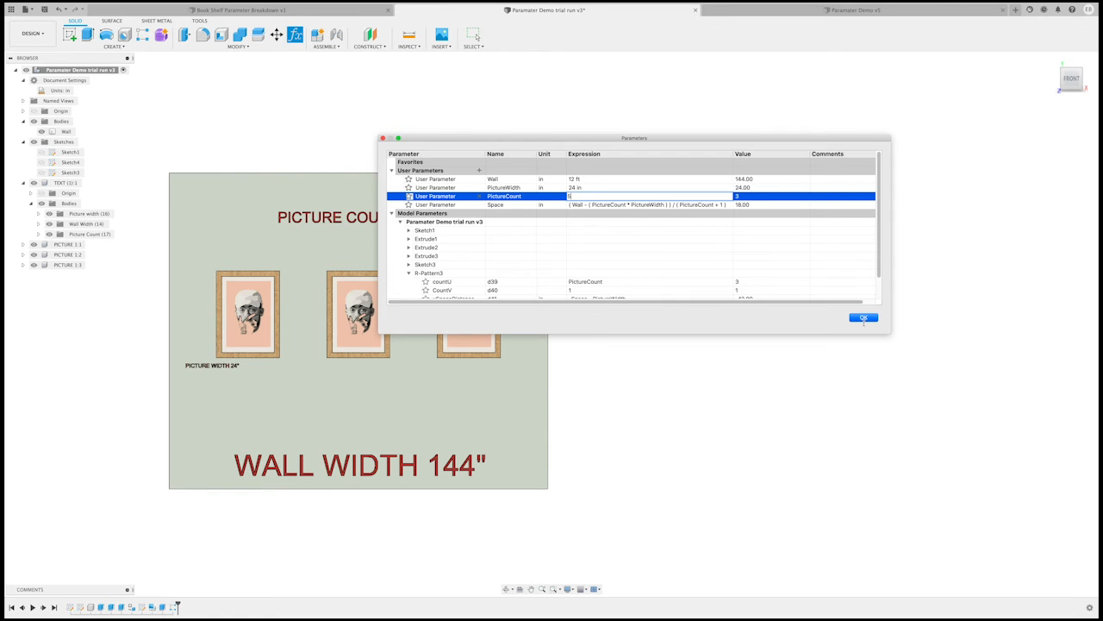
{"action": "left_click", "coordinate": [864, 317]}
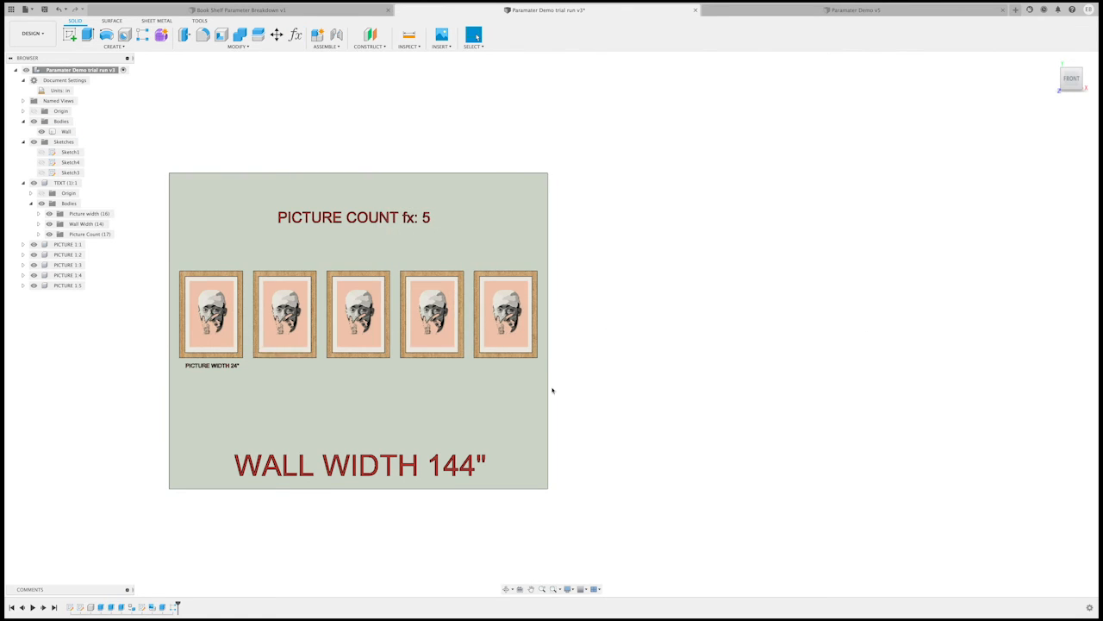
Set the PictureCount user parameter to 9 and apply it to the model
{"action": "left_click", "coordinate": [295, 35]}
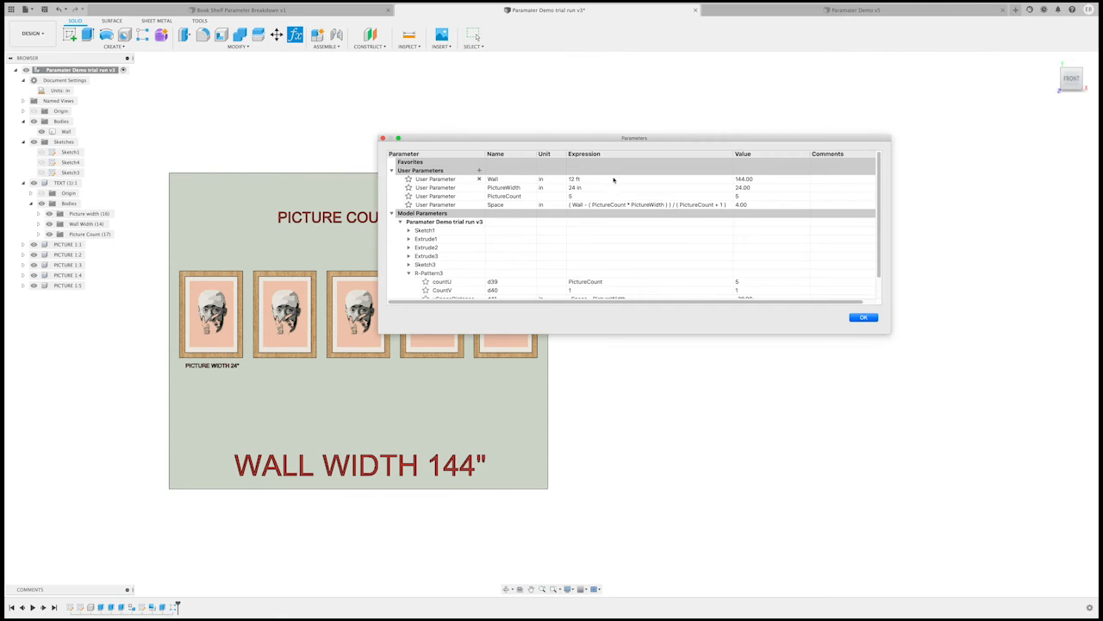
{"action": "left_click", "coordinate": [578, 196]}
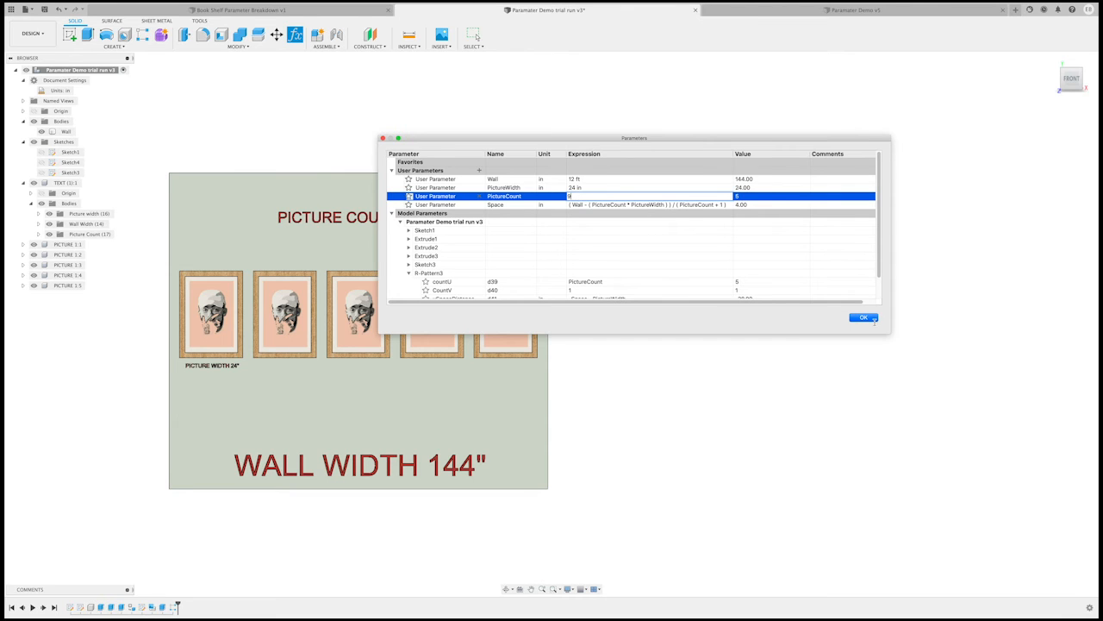
{"action": "left_click", "coordinate": [865, 318]}
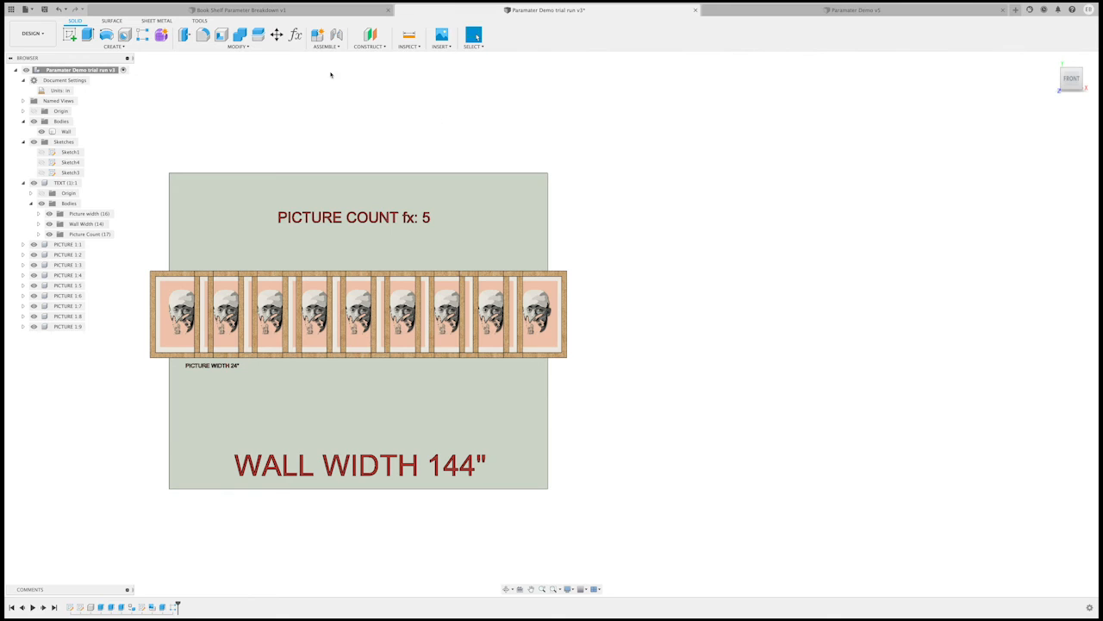
Move the parameters dialog clear of the wall model and set PictureCount back to 5
{"action": "left_click", "coordinate": [297, 34]}
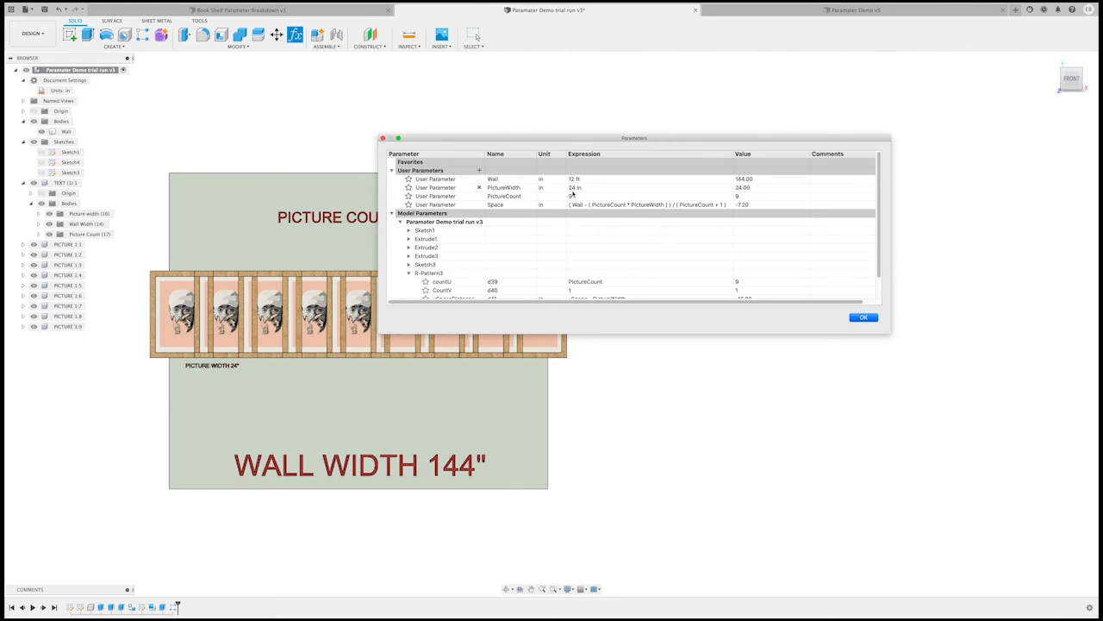
{"action": "left_click_drag", "start_coordinate": [432, 147], "coordinate": [624, 114]}
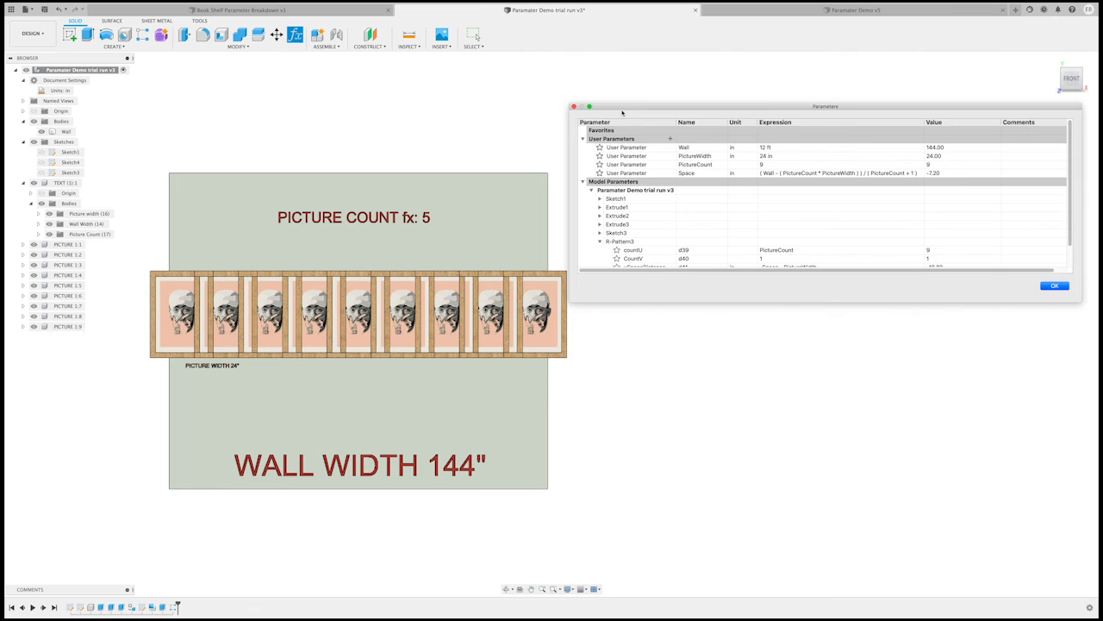
{"action": "left_click_drag", "start_coordinate": [623, 108], "coordinate": [624, 97]}
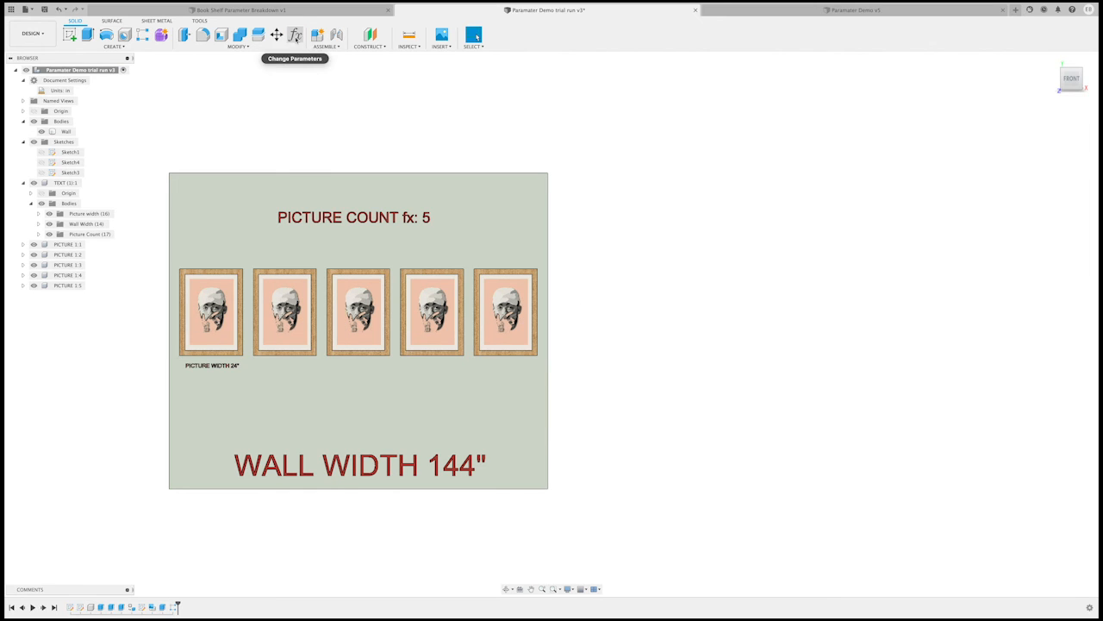
Set the PictureWidth user parameter to 12 in
{"action": "left_click", "coordinate": [294, 34]}
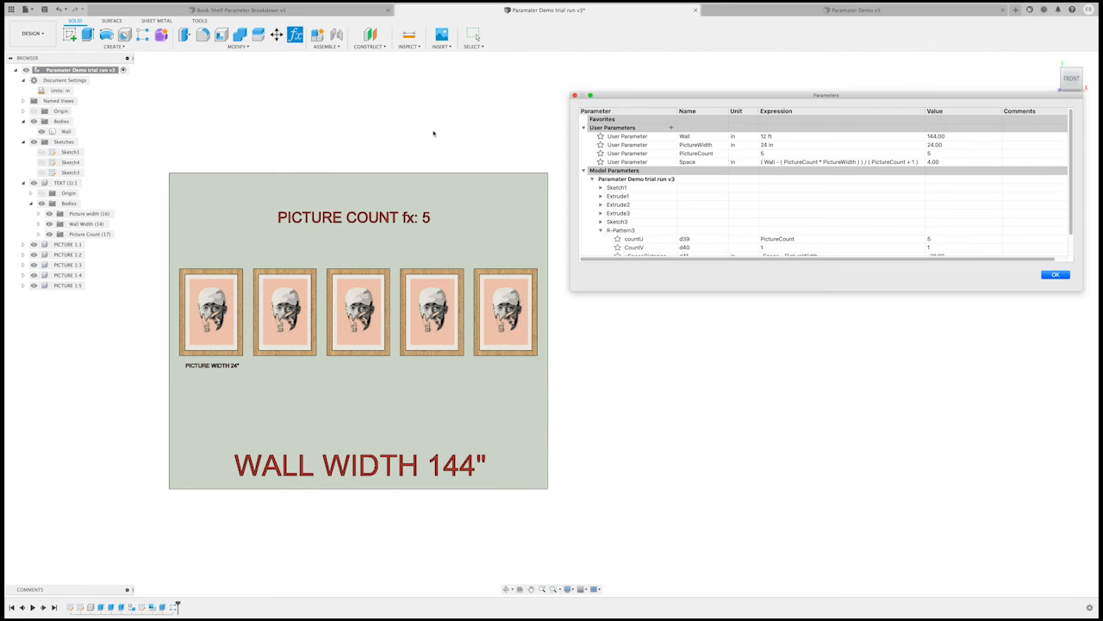
{"action": "double_click", "coordinate": [763, 145]}
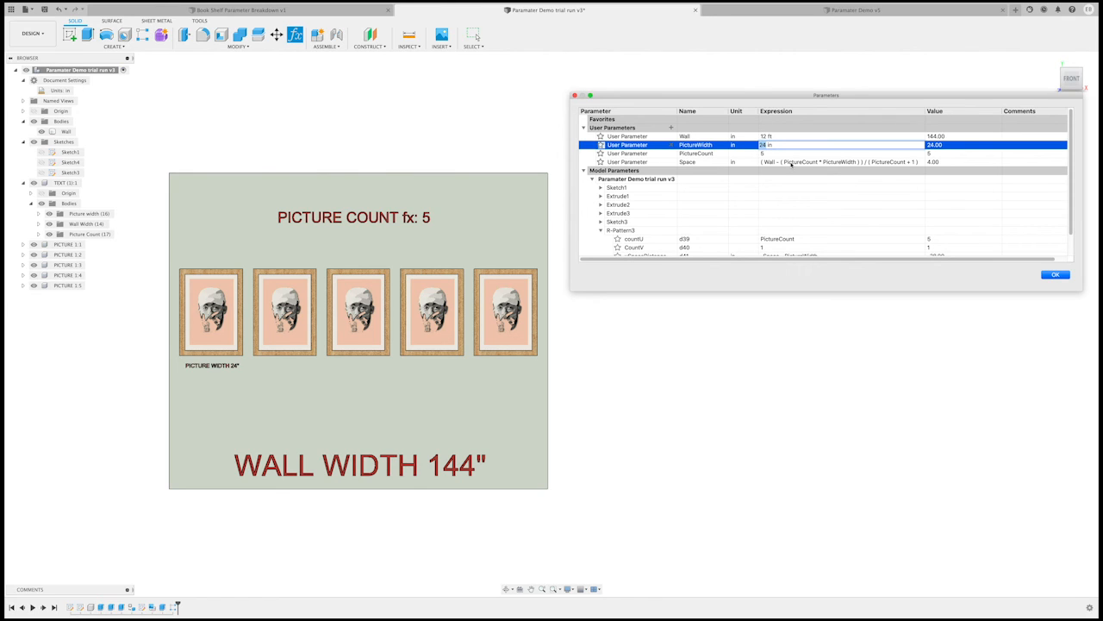
{"action": "type", "text": "12"}
{"action": "key", "text": "Return"}
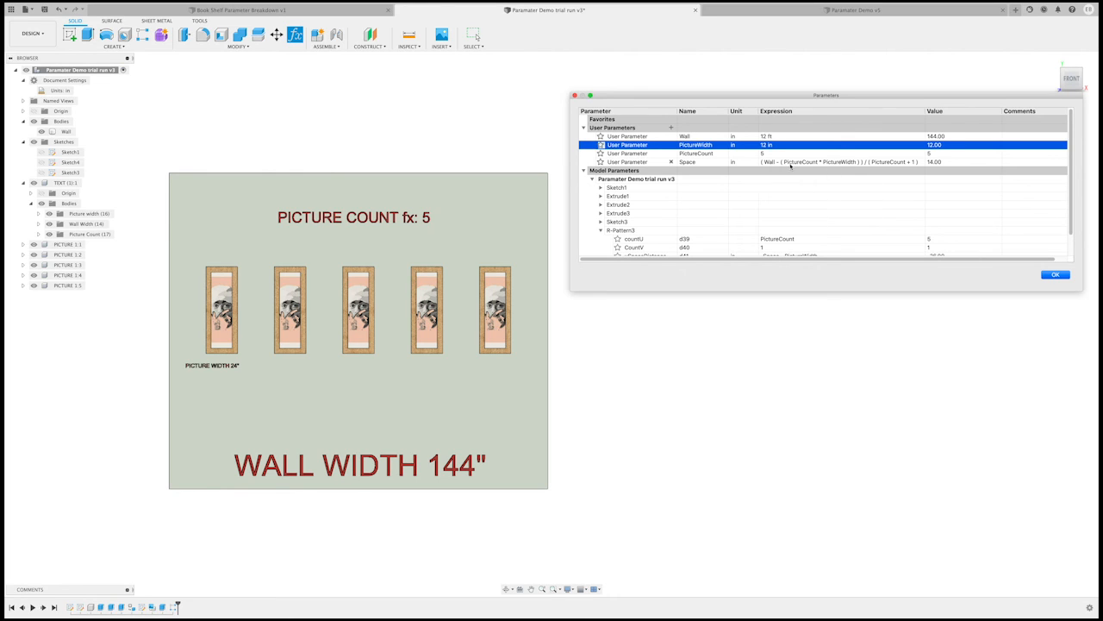
Set the PictureWidth user parameter to 36 in and apply it to the model
{"action": "left_click", "coordinate": [763, 145]}
{"action": "double_click", "coordinate": [763, 145]}
{"action": "type", "text": "36"}
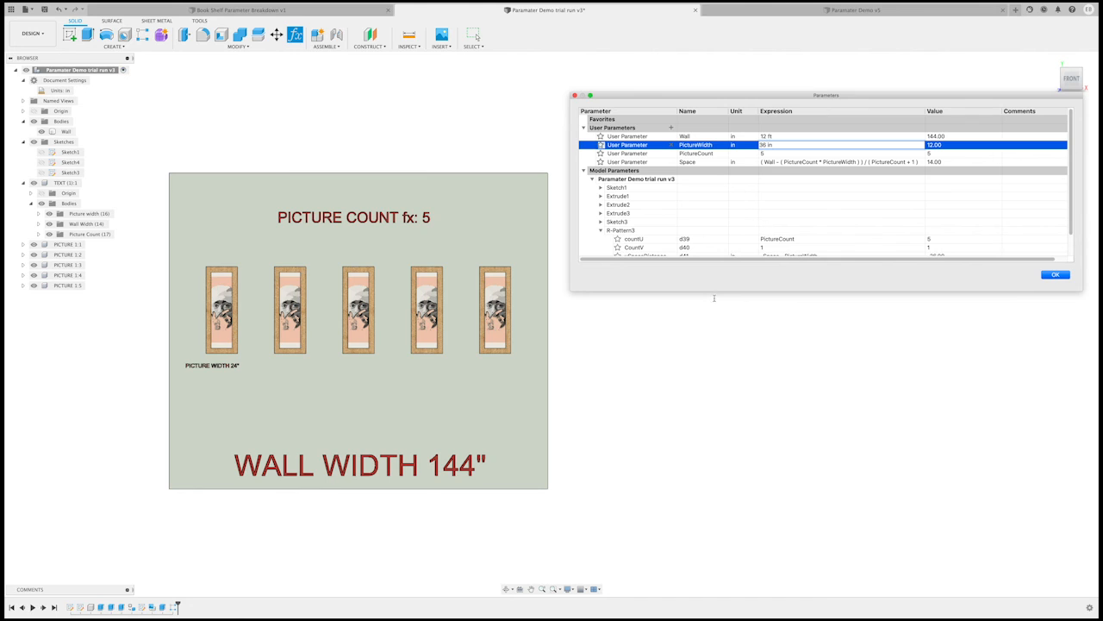
{"action": "key", "text": "Return"}
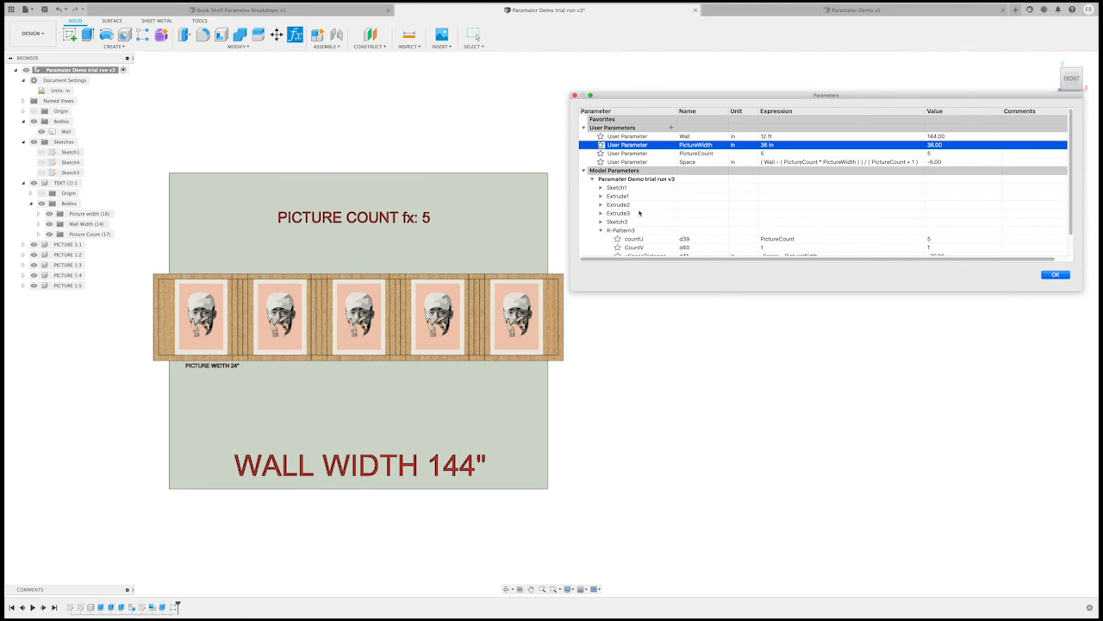
Set the PictureCount user parameter to 3 and close the parameters dialog
{"action": "left_click", "coordinate": [762, 152]}
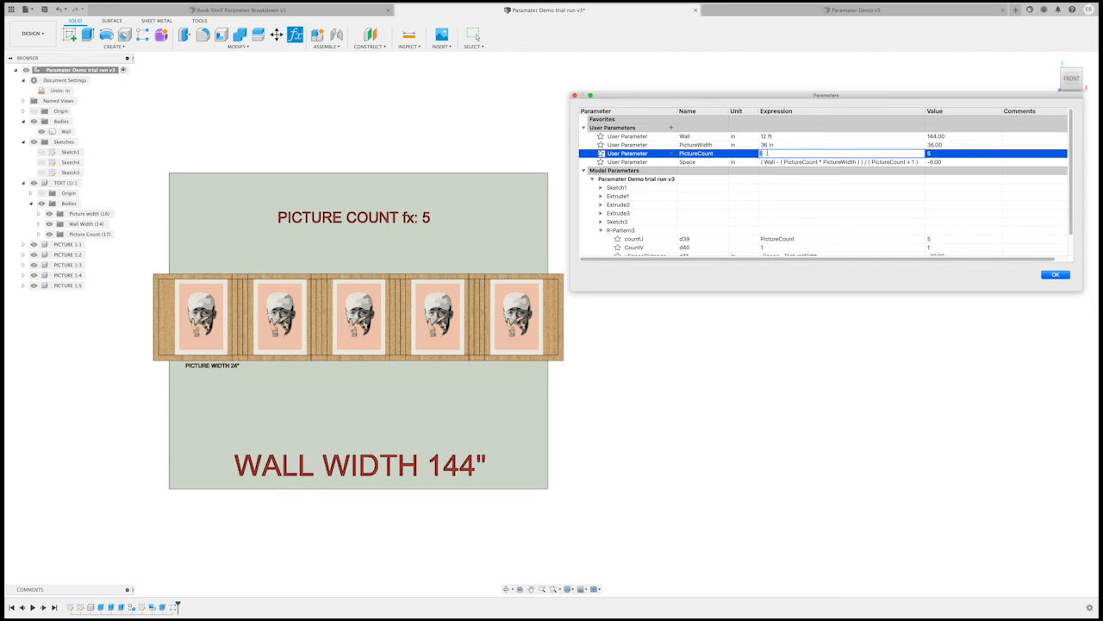
{"action": "scroll", "coordinate": [817, 223], "scroll_direction": "down", "scroll_amount": 2}
{"action": "key", "text": "Return"}
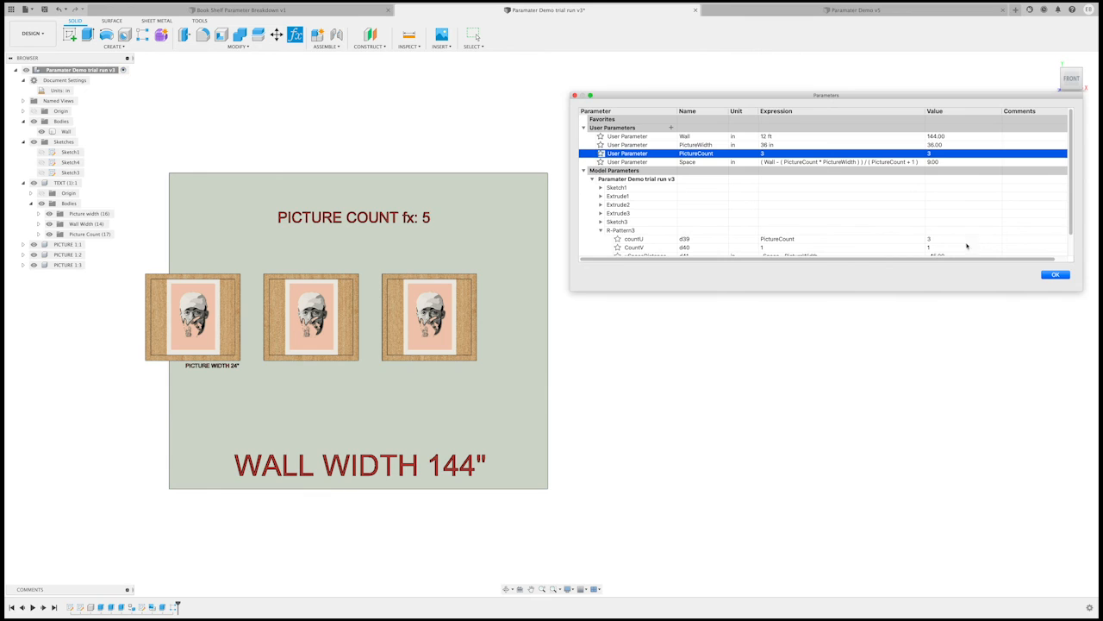
{"action": "left_click", "coordinate": [1055, 275]}
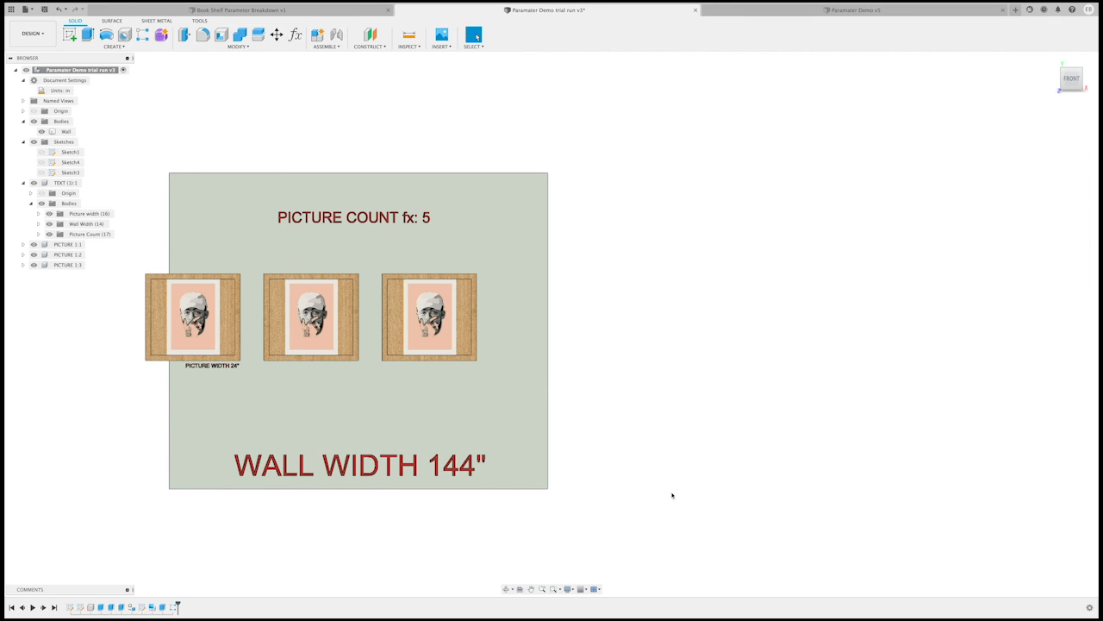
In the first sketch, delete the picture frame's horizontal offset dimension and move the frame inside the wall, about 8 in from its left edge
{"action": "double_click", "coordinate": [69, 606]}
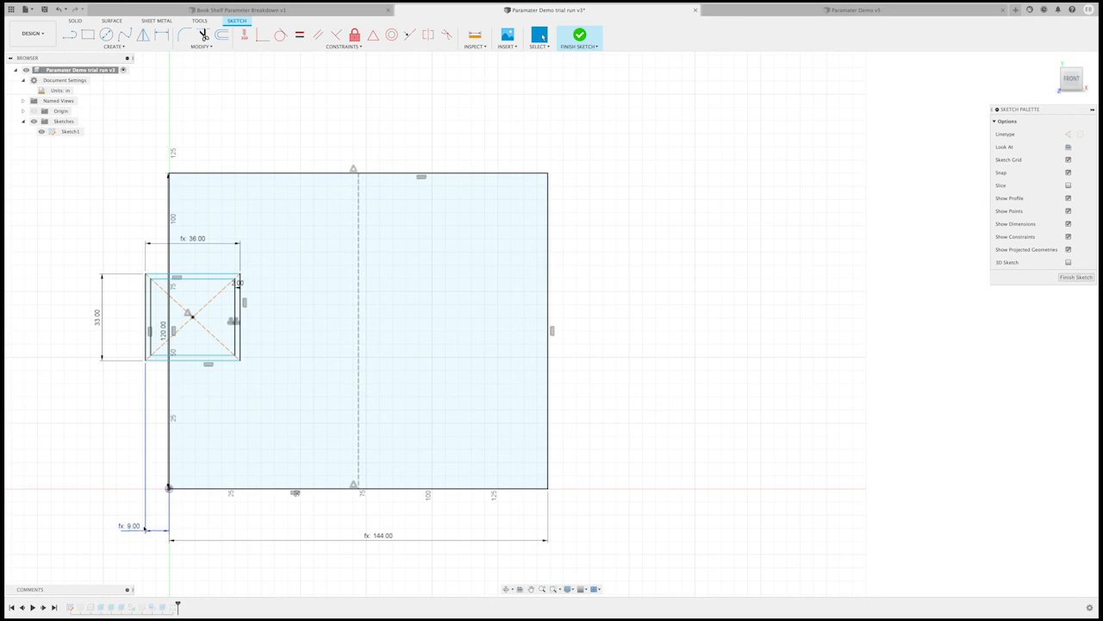
{"action": "left_click", "coordinate": [135, 526]}
{"action": "key", "text": "Delete"}
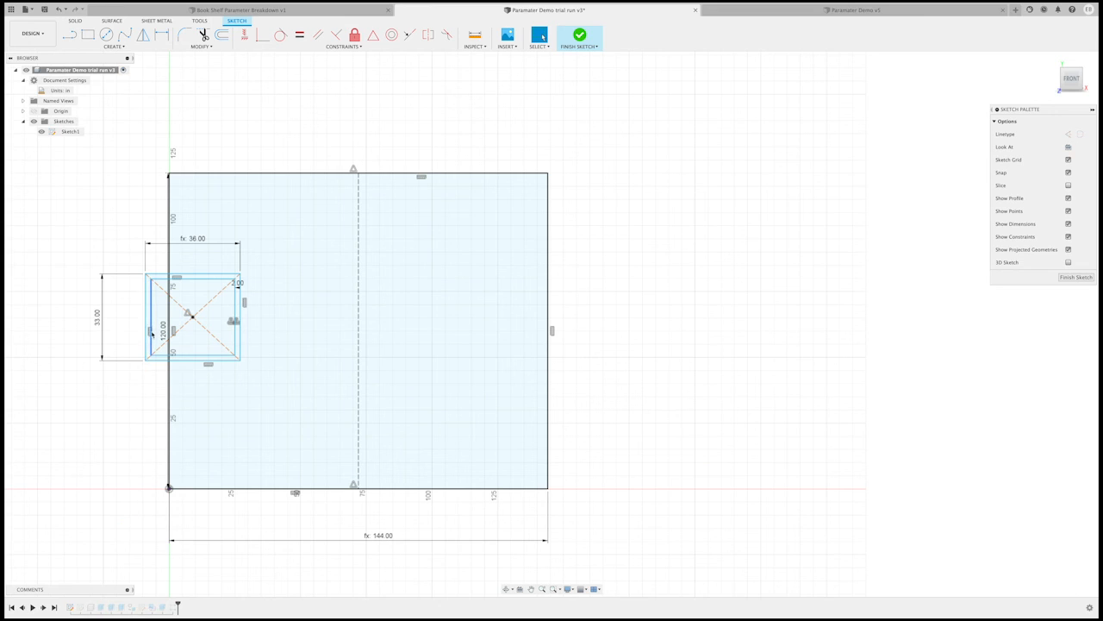
{"action": "left_click_drag", "start_coordinate": [147, 334], "coordinate": [191, 334]}
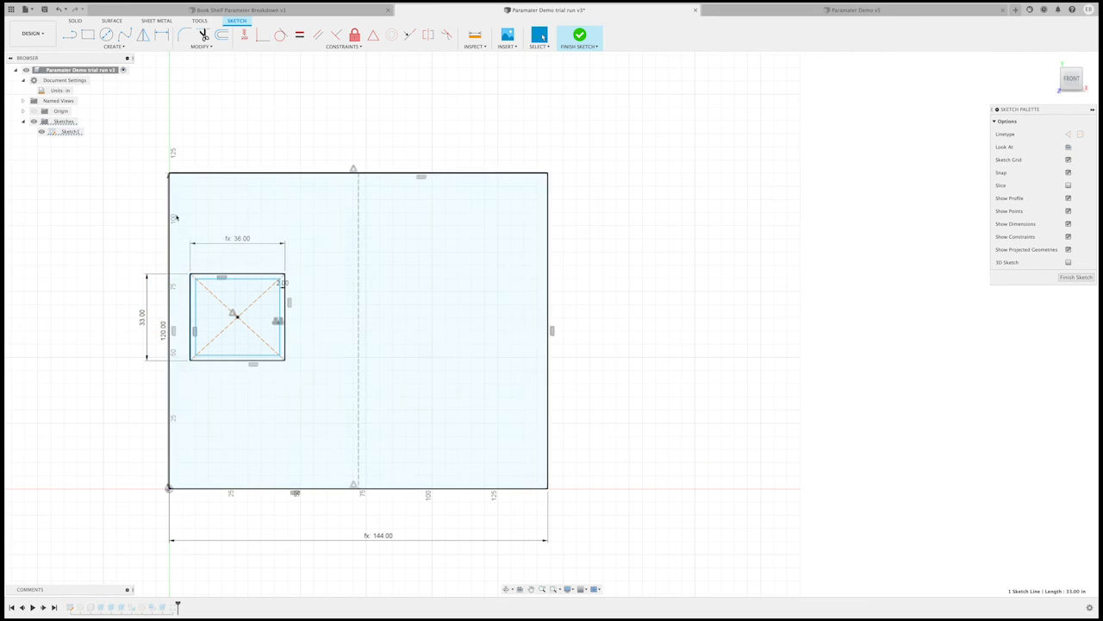
Dimension the gap between the wall's left edge and the frame's left edge with the Space parameter, and finish the sketch
{"action": "key", "text": "d"}
{"action": "left_click", "coordinate": [169, 321]}
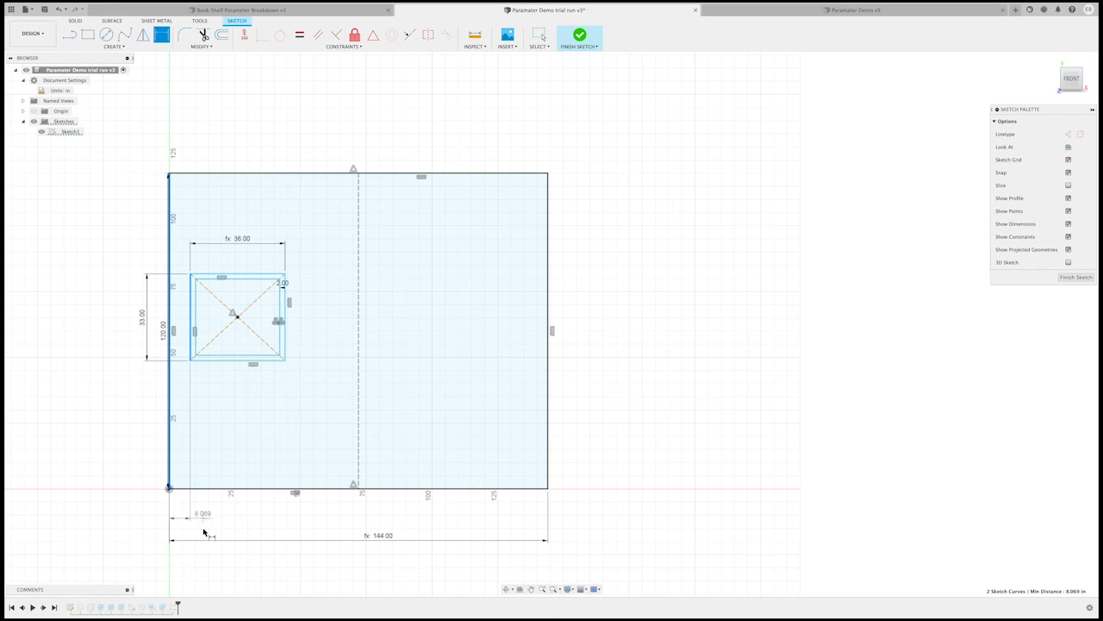
{"action": "left_click", "coordinate": [199, 524]}
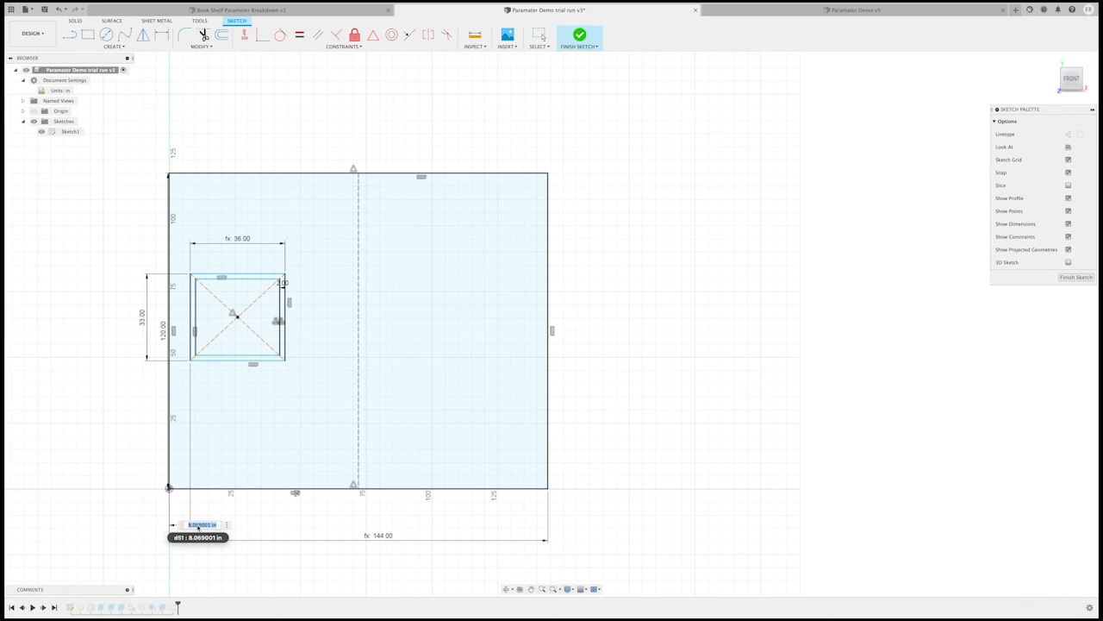
{"action": "type", "text": "Space"}
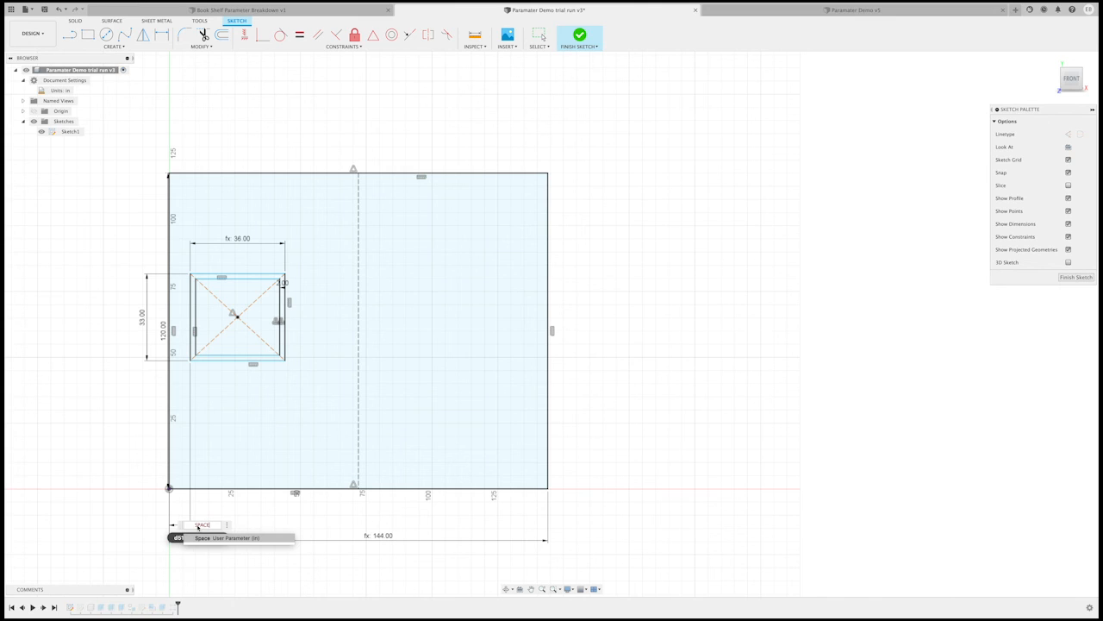
{"action": "key", "text": "Return"}
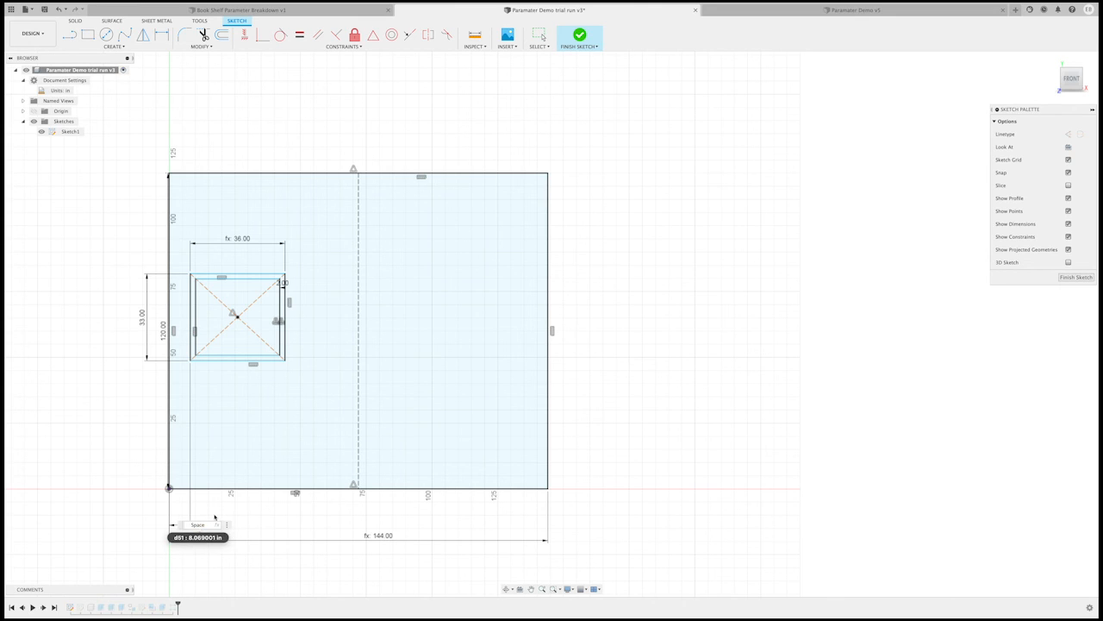
{"action": "key", "text": "Return"}
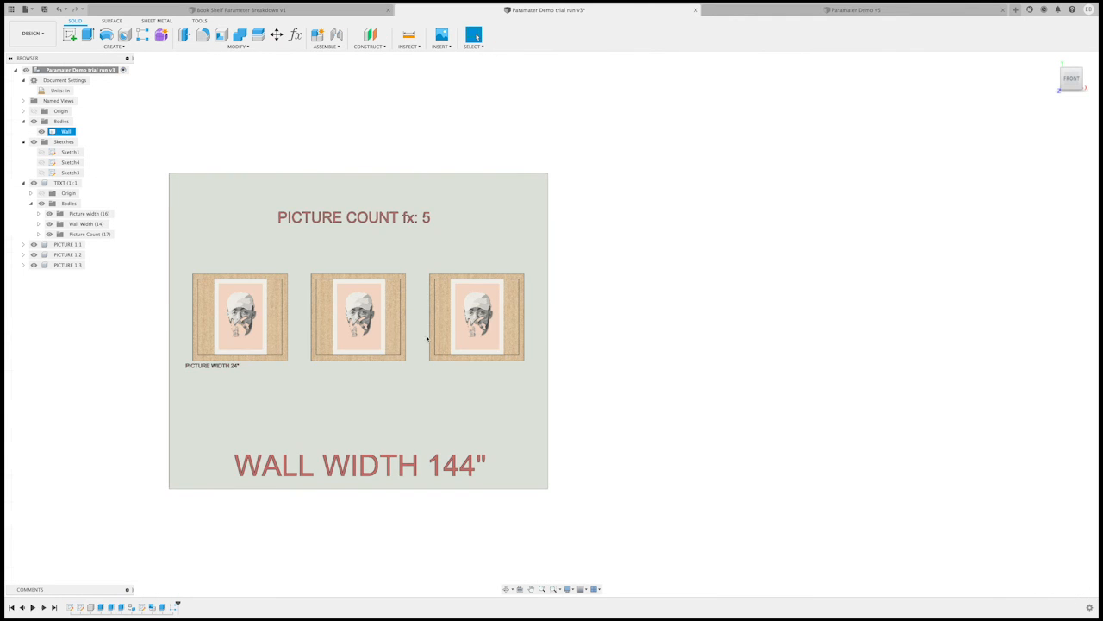
Reopen the parameters and set the PictureWidth user parameter to 24 in
{"action": "left_click", "coordinate": [296, 36]}
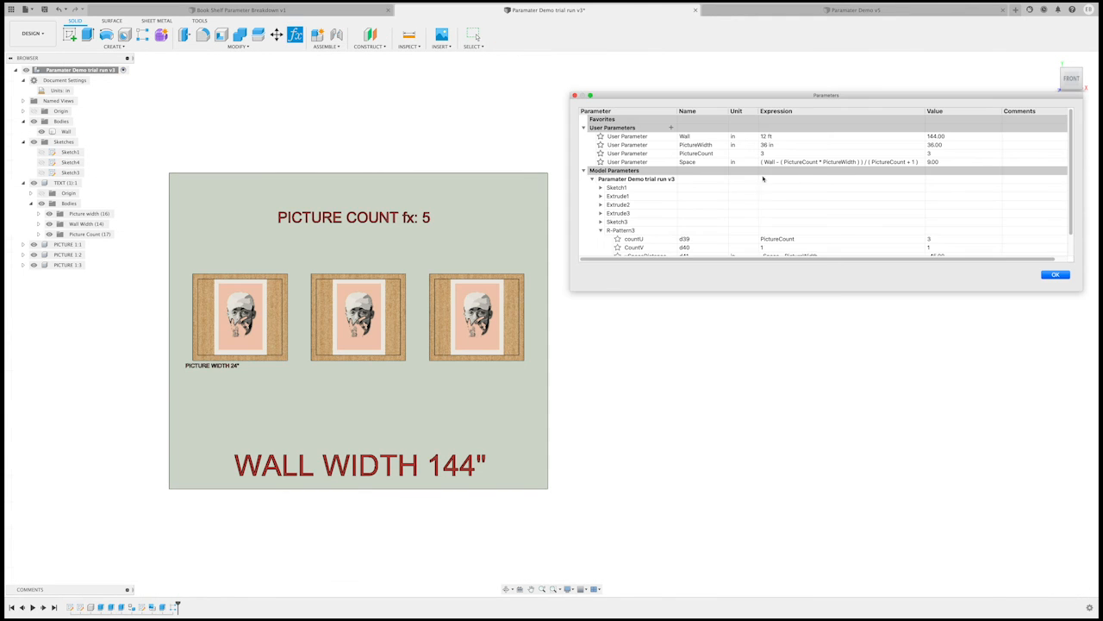
{"action": "double_click", "coordinate": [764, 144]}
{"action": "type", "text": "1"}
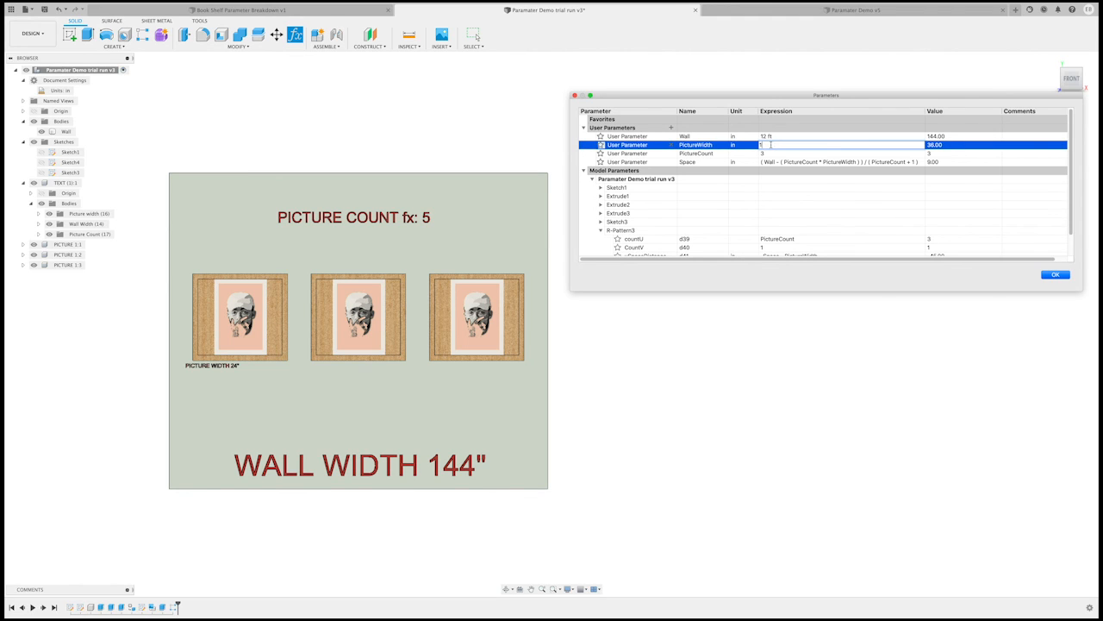
{"action": "key", "text": "BackSpace"}
{"action": "type", "text": "24"}
{"action": "key", "text": "Return"}
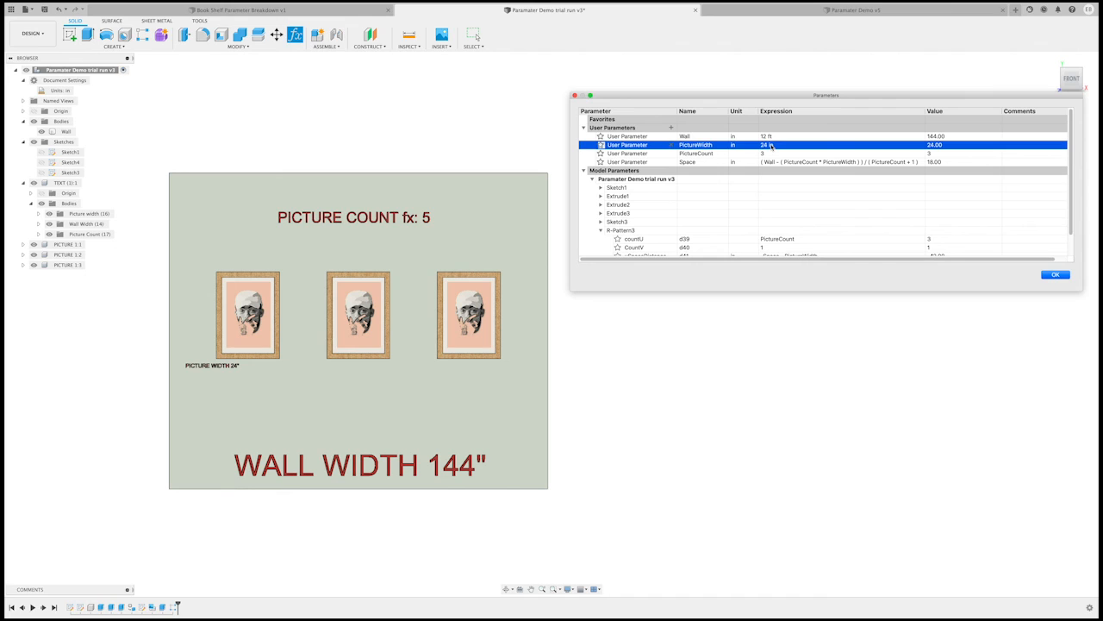